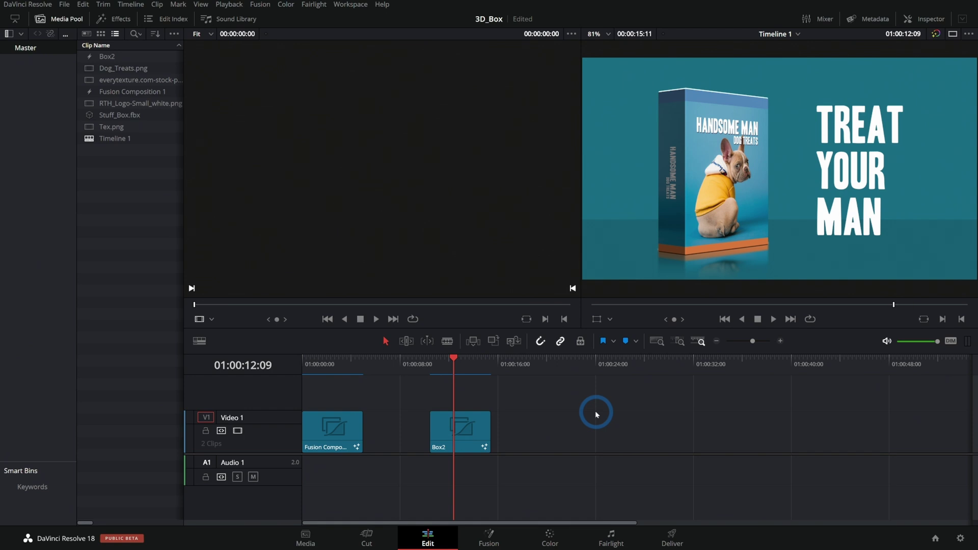
# Open the timeline's Box2 clip in Fusion and change its Background1 colour to red, with the red channel at 1.0.
pyautogui.moveTo(444, 362); pyautogui.dragTo(462, 373)
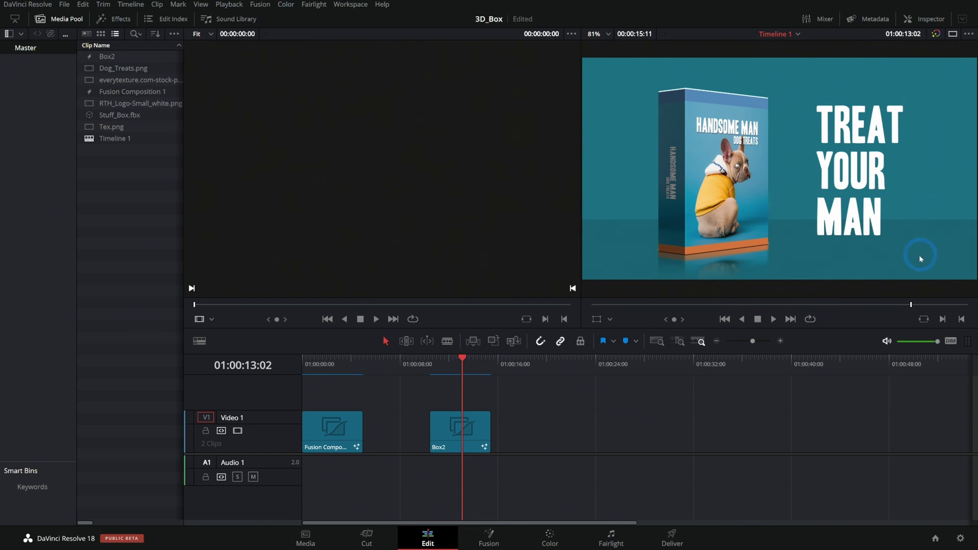
pyautogui.click(486, 537)
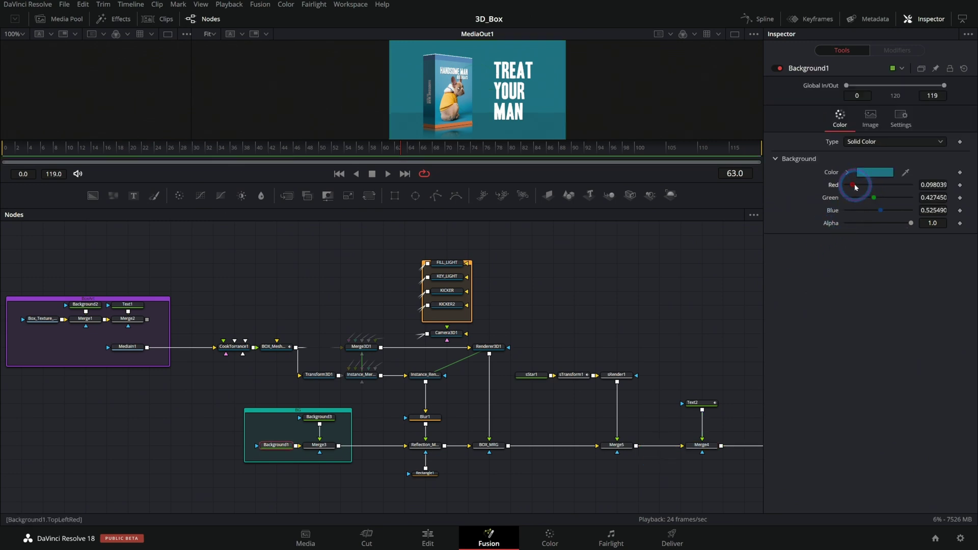
pyautogui.moveTo(853, 186)
pyautogui.mouseDown()
pyautogui.moveTo(912, 187)
pyautogui.moveTo(860, 210)
pyautogui.moveTo(855, 200)
pyautogui.mouseUp()
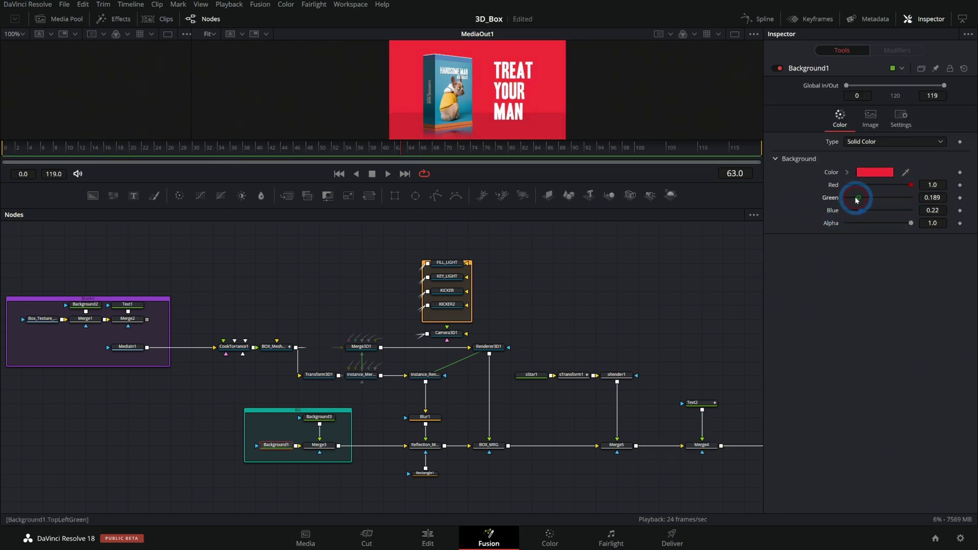
pyautogui.click(427, 536)
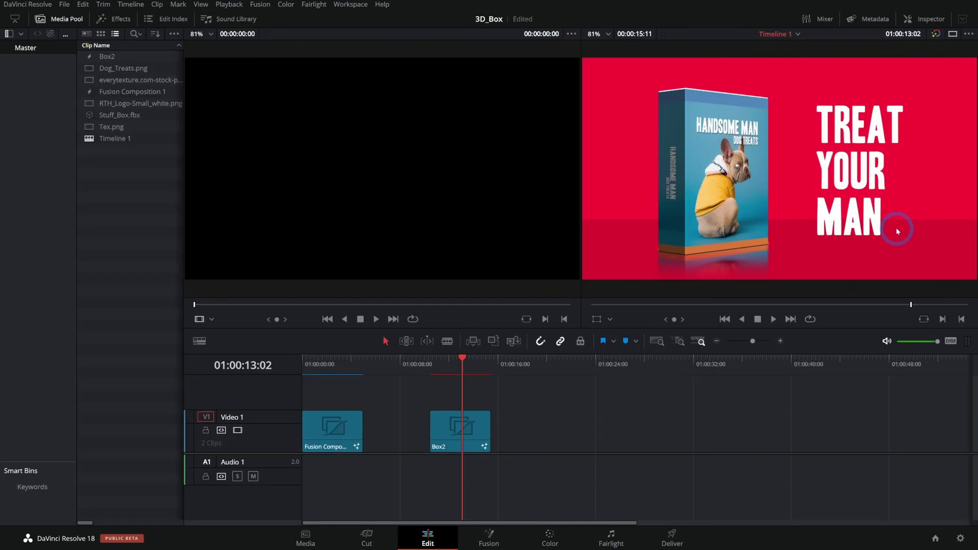
# Restore the teal background of the timeline's Box2 clip and preview the clip at about 01:00:12:14.
pyautogui.click(490, 535)
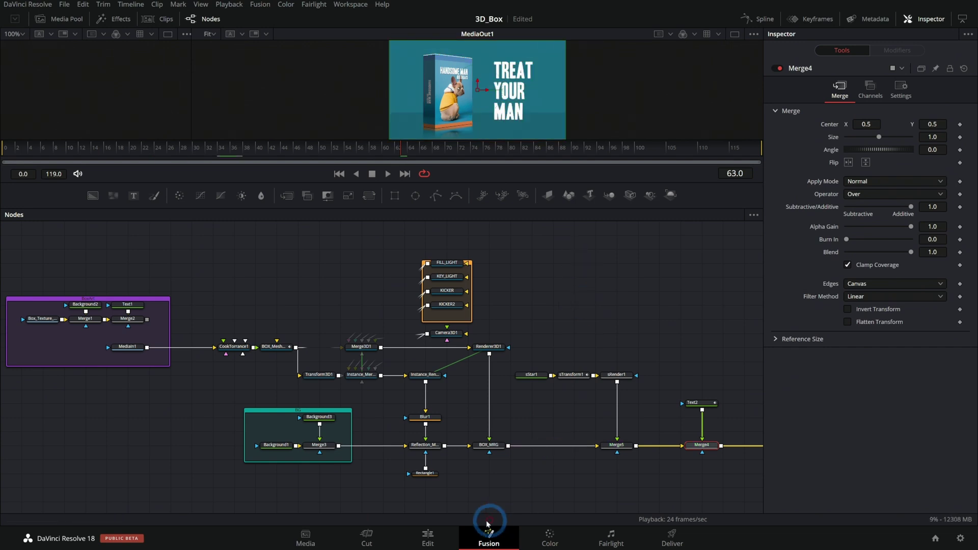
pyautogui.hotkey('shift', '4')
pyautogui.click(445, 365)
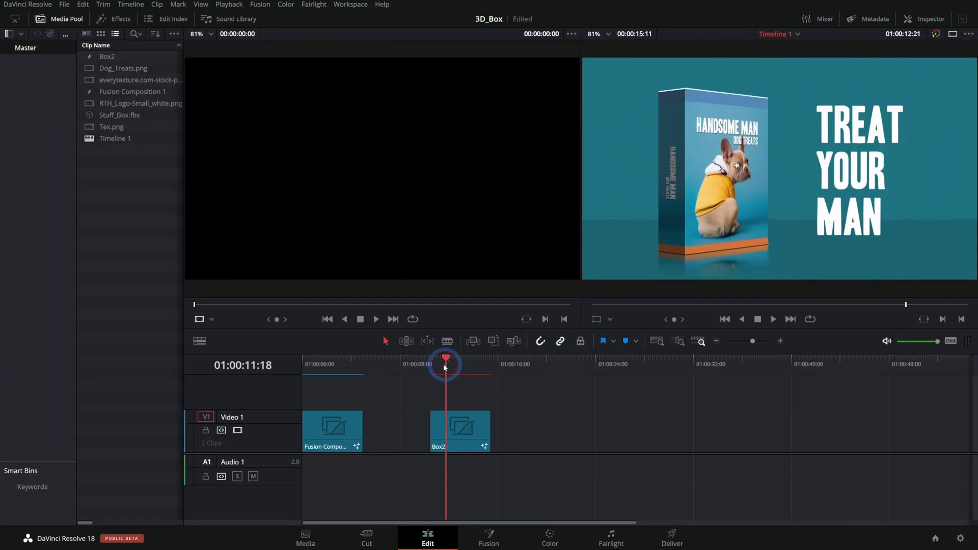
pyautogui.moveTo(444, 366); pyautogui.dragTo(456, 364)
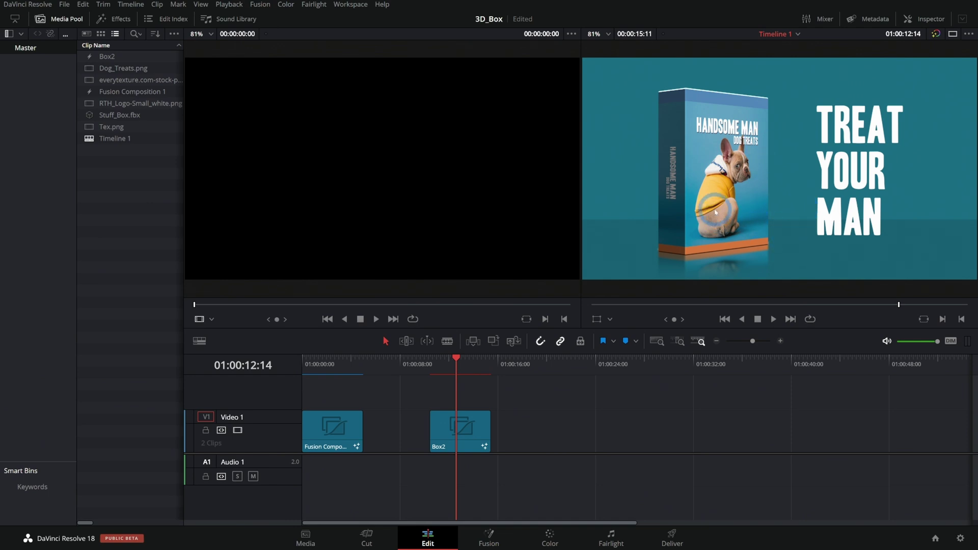
# Open the Media Pool's Box2 composition in Fusion, set Background1 to red 1.0, green 0.087, blue 0.134, and check the existing timeline clip.
pyautogui.hotkey('shift', '5')
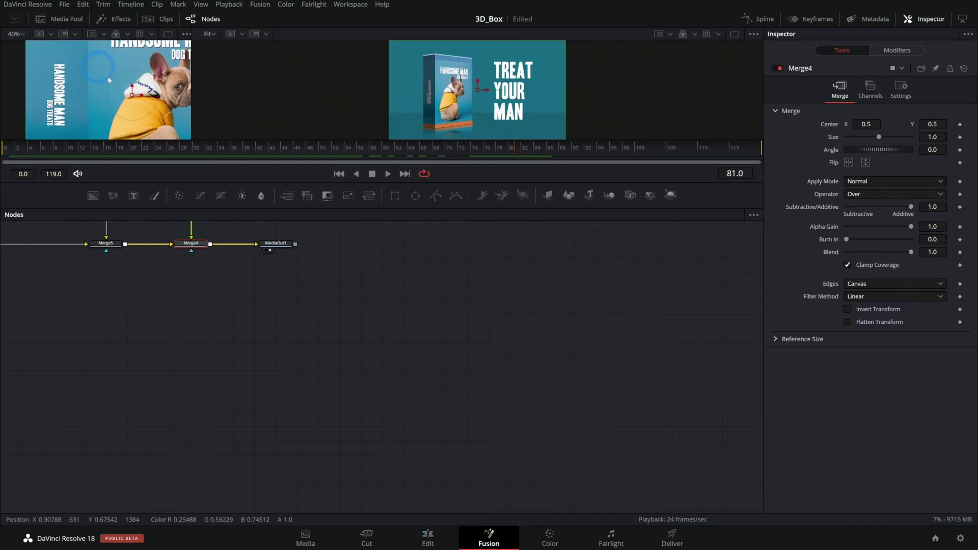
pyautogui.moveTo(426, 308); pyautogui.dragTo(706, 407)
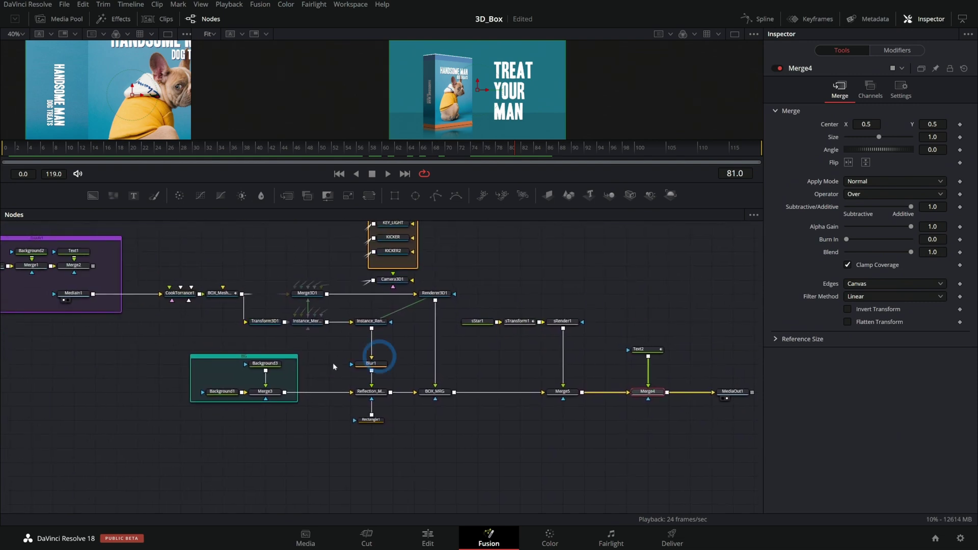
pyautogui.click(221, 391)
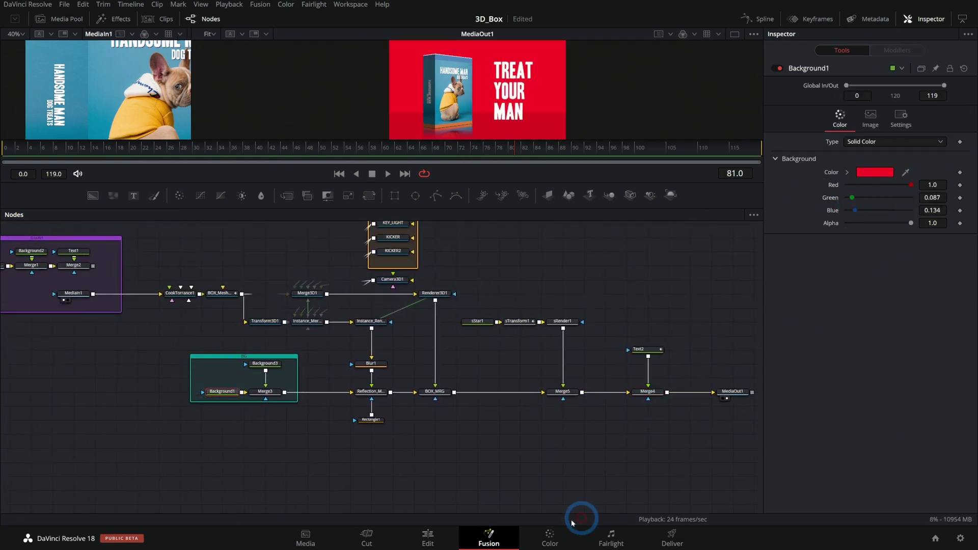
pyautogui.click(428, 538)
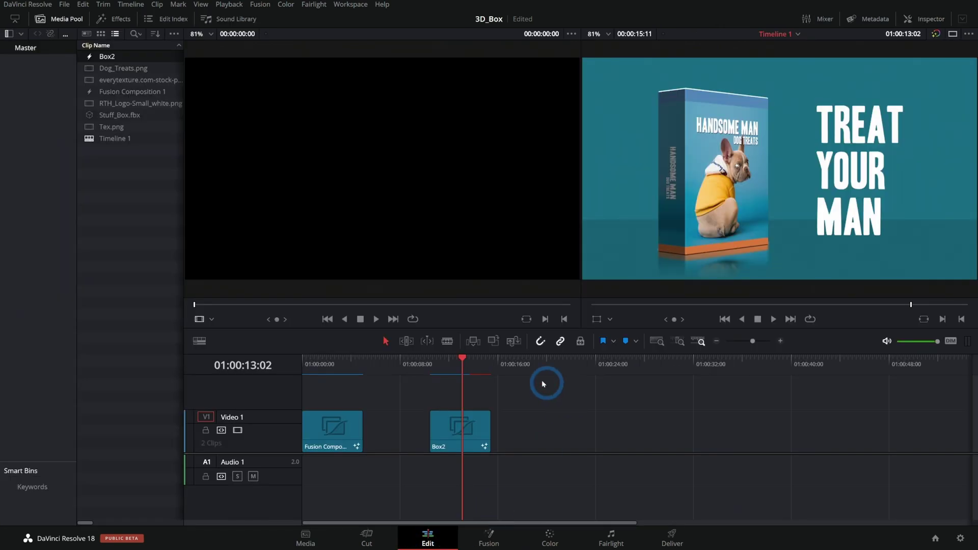
pyautogui.moveTo(458, 364); pyautogui.dragTo(450, 368)
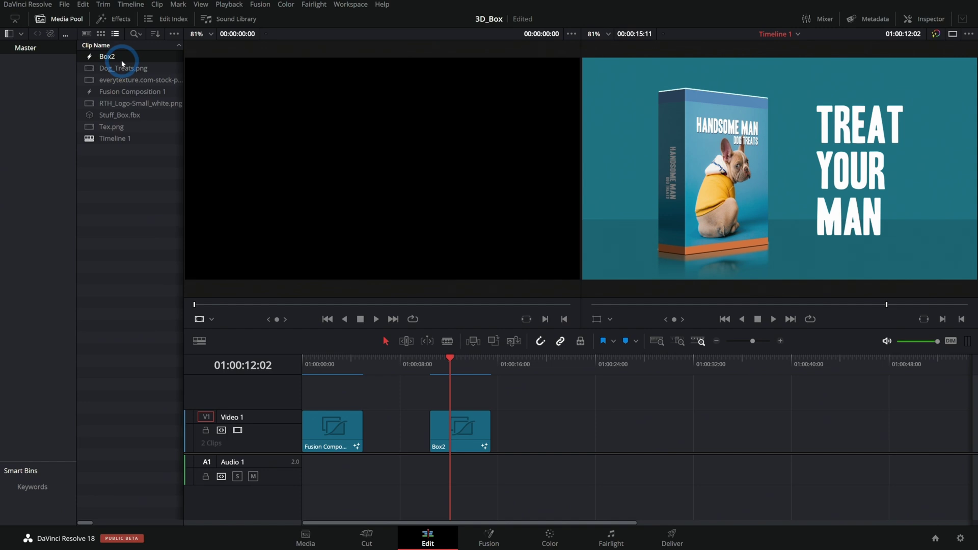
# Add the Media Pool's Box2 composition to Video 1 after the existing Box2 clip and preview it at 01:00:21:14.
pyautogui.moveTo(122, 63); pyautogui.dragTo(545, 435)
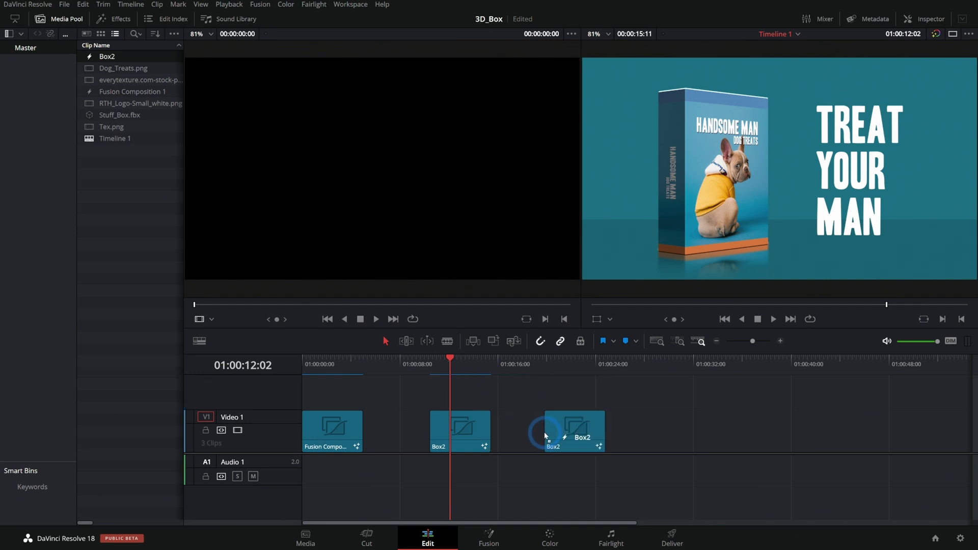
pyautogui.click(566, 363)
pyautogui.click(640, 209)
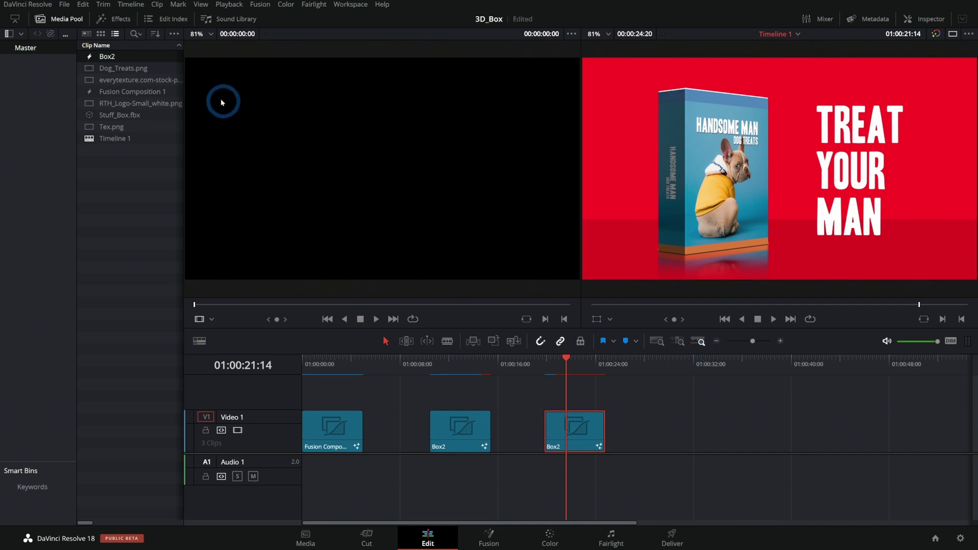
pyautogui.click(112, 62)
pyautogui.click(586, 428)
pyautogui.click(650, 123)
pyautogui.click(102, 56)
pyautogui.click(571, 360)
pyautogui.click(97, 58)
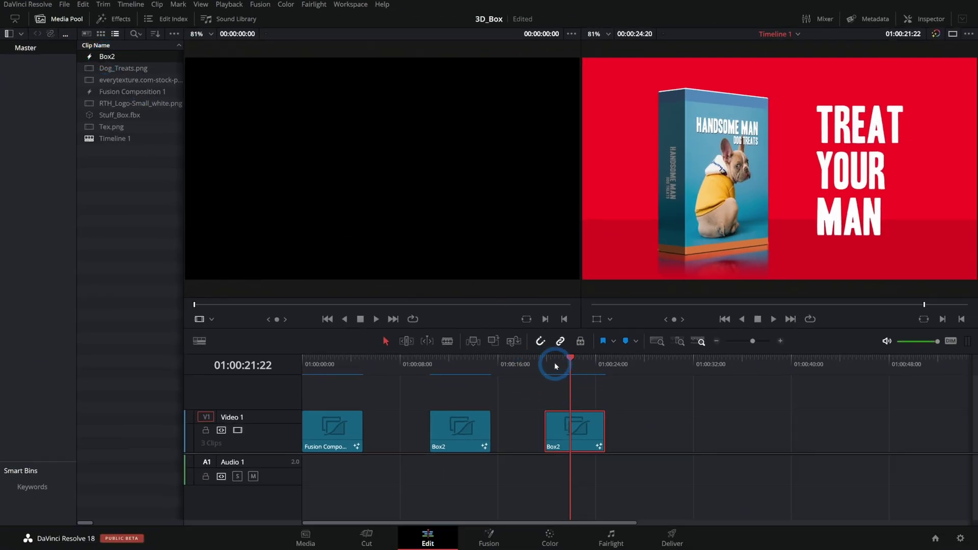
# Open the newly added Box2 timeline clip in Fusion and set the red channel of Background1 to 0.0.
pyautogui.click(574, 438)
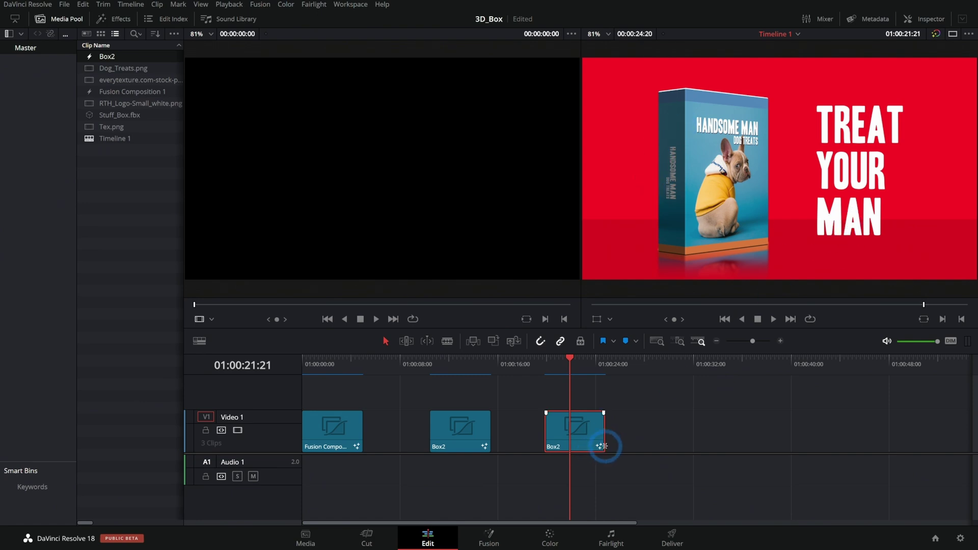
pyautogui.moveTo(583, 368); pyautogui.dragTo(576, 366)
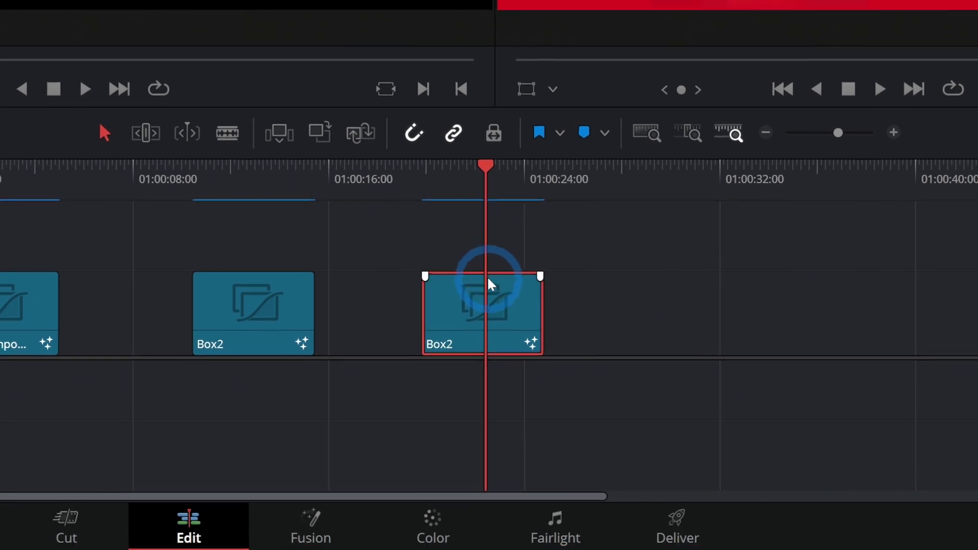
pyautogui.click(299, 532)
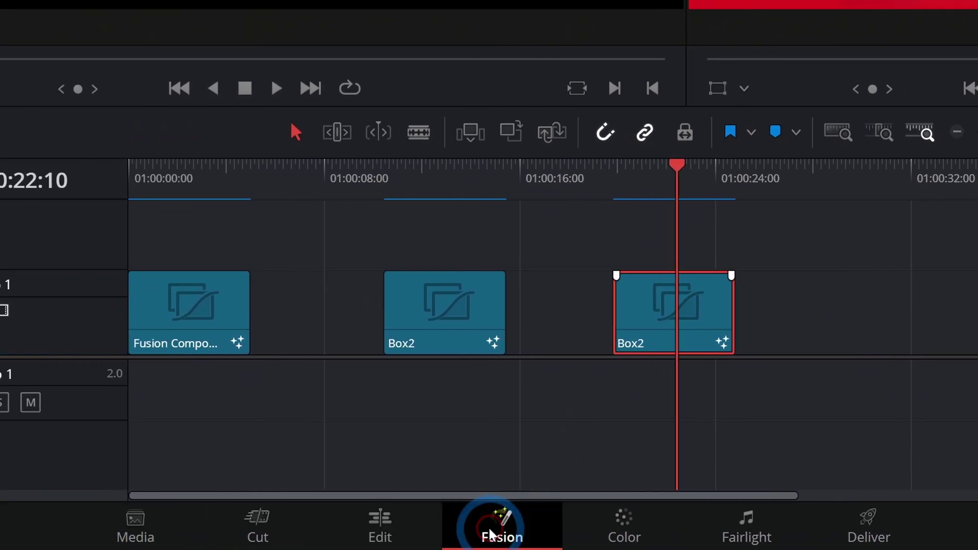
pyautogui.moveTo(455, 301); pyautogui.dragTo(762, 310)
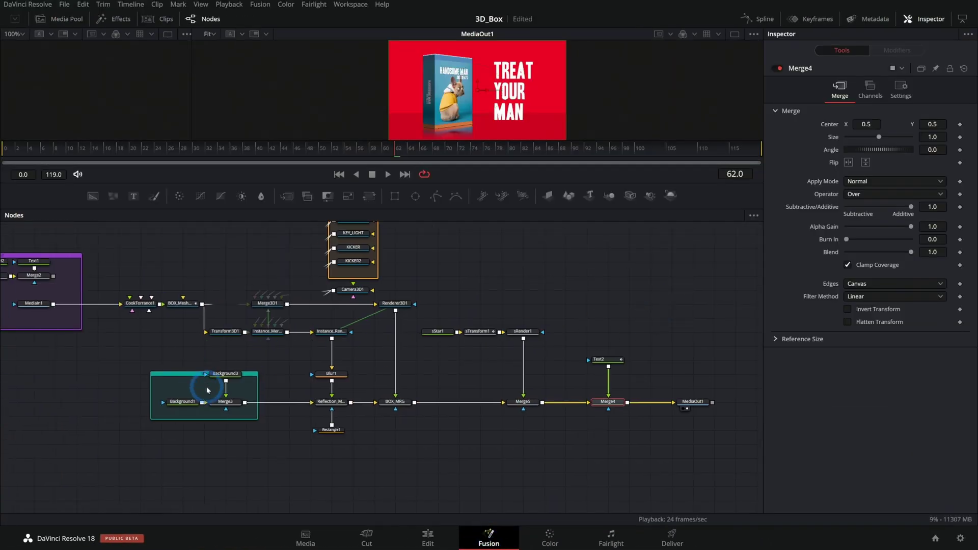
pyautogui.click(186, 402)
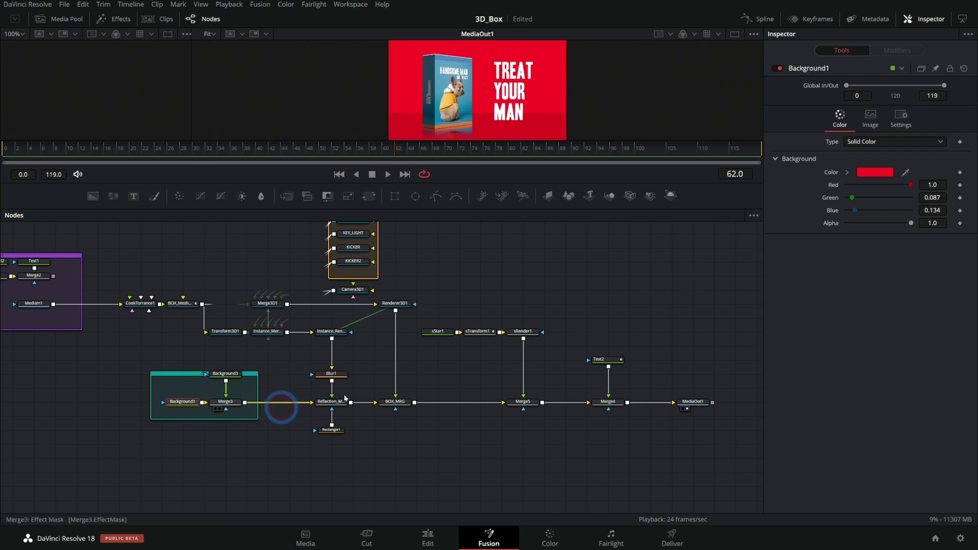
pyautogui.moveTo(911, 185); pyautogui.dragTo(846, 185)
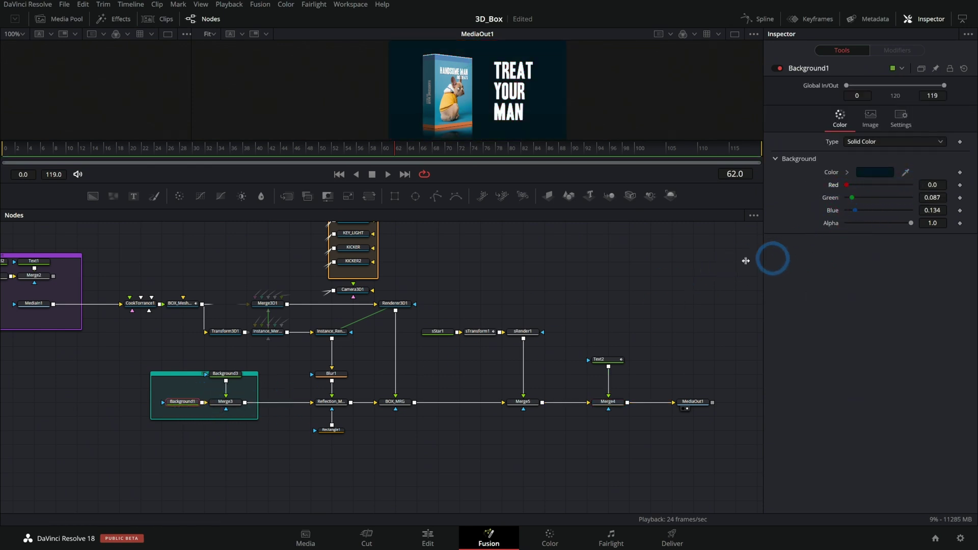
pyautogui.click(430, 536)
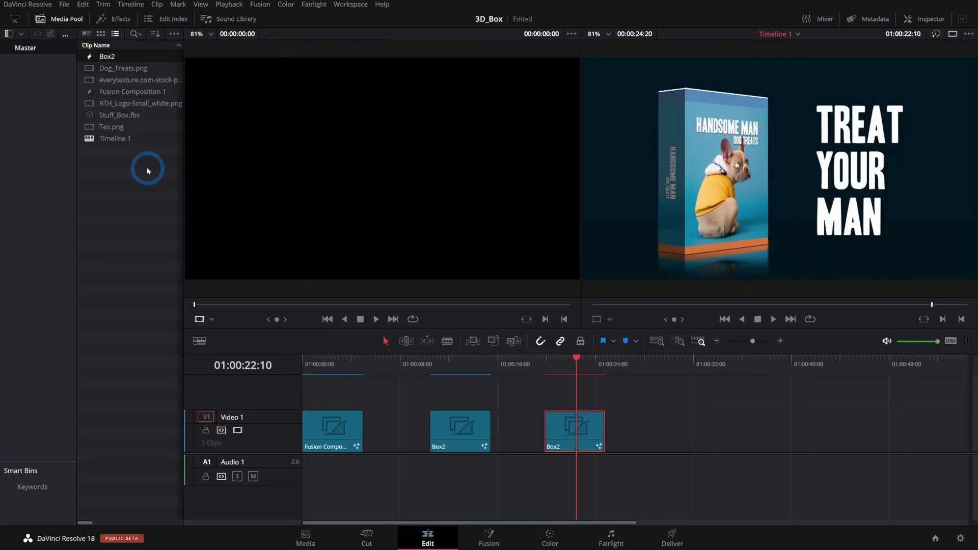
# Open the Media Pool's Box2 composition in Fusion and inspect its background colour in an enlarged viewer.
pyautogui.doubleClick(90, 57)
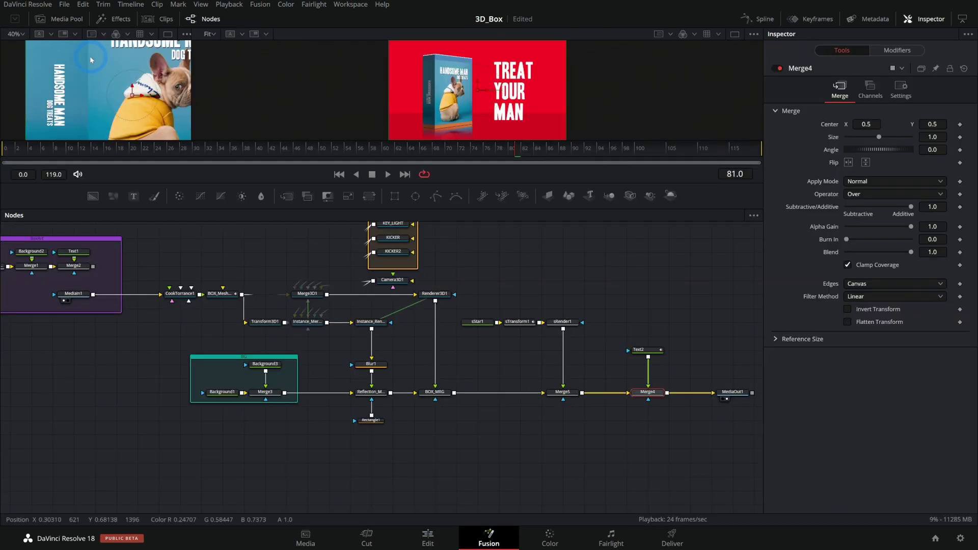
pyautogui.moveTo(471, 185); pyautogui.dragTo(475, 298)
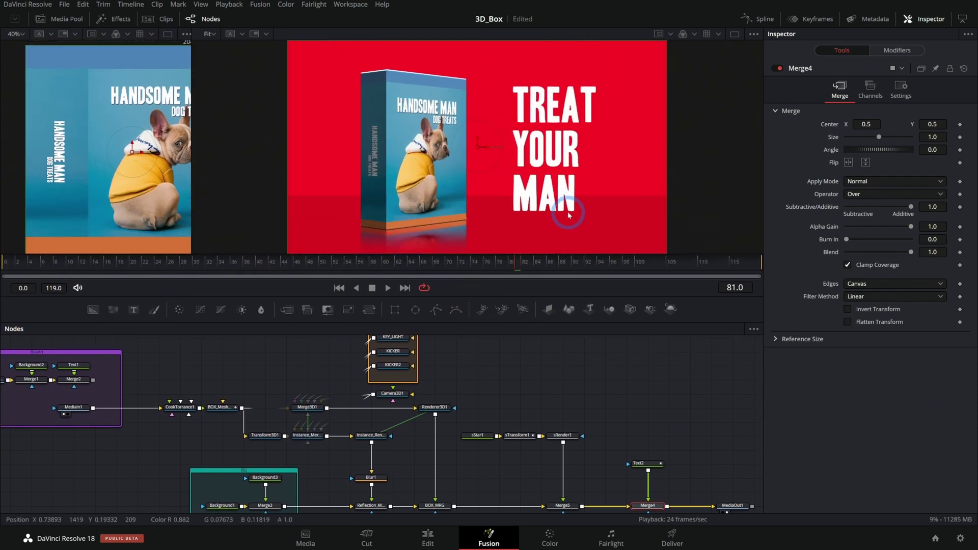
pyautogui.click(428, 537)
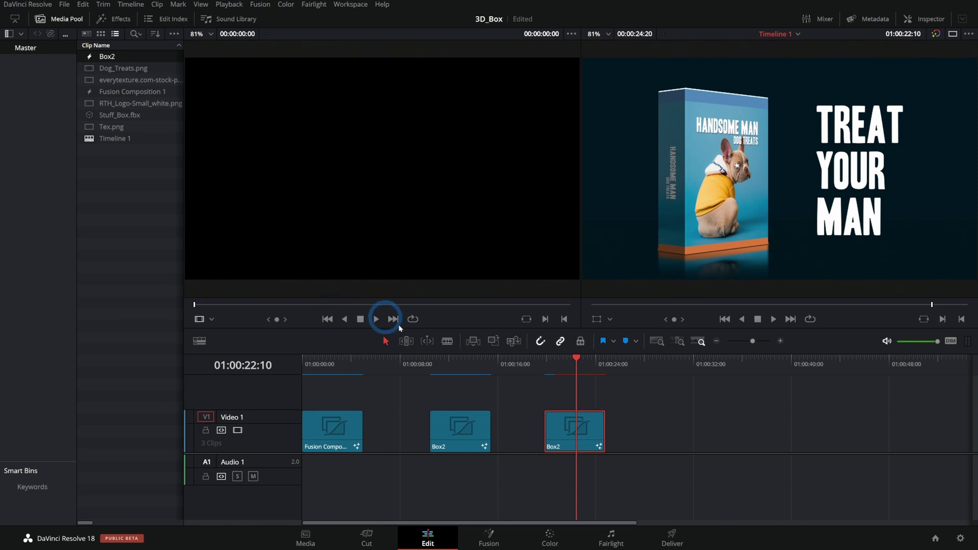
# Add another Box2 composition from the Media Pool at the end of Video 1 and preview it at 01:00:27:19.
pyautogui.click(664, 406)
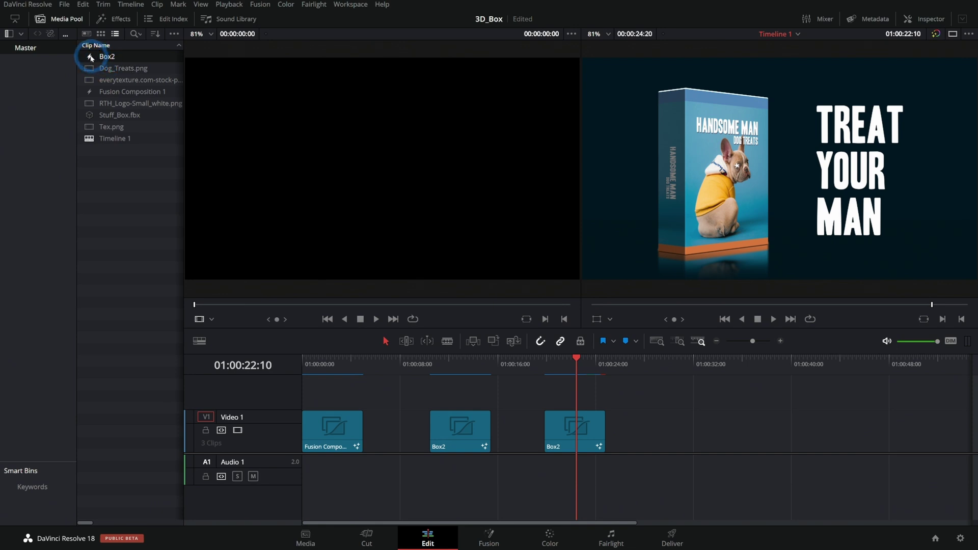
pyautogui.moveTo(89, 57); pyautogui.dragTo(635, 411)
pyautogui.click(641, 360)
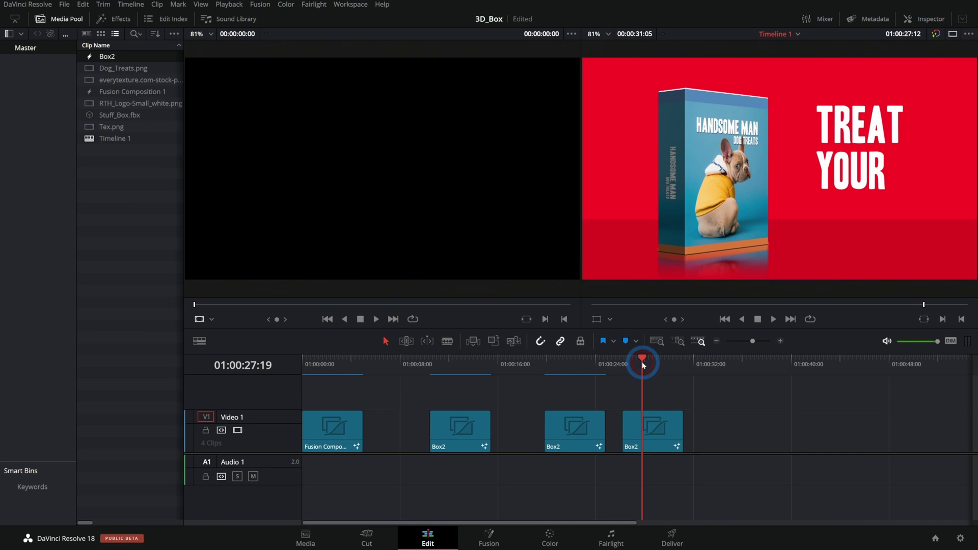
# Delete all three Box2 clips from Video 1, leaving only the Fusion composition at the timeline's start.
pyautogui.press('Delete')
pyautogui.click(547, 430)
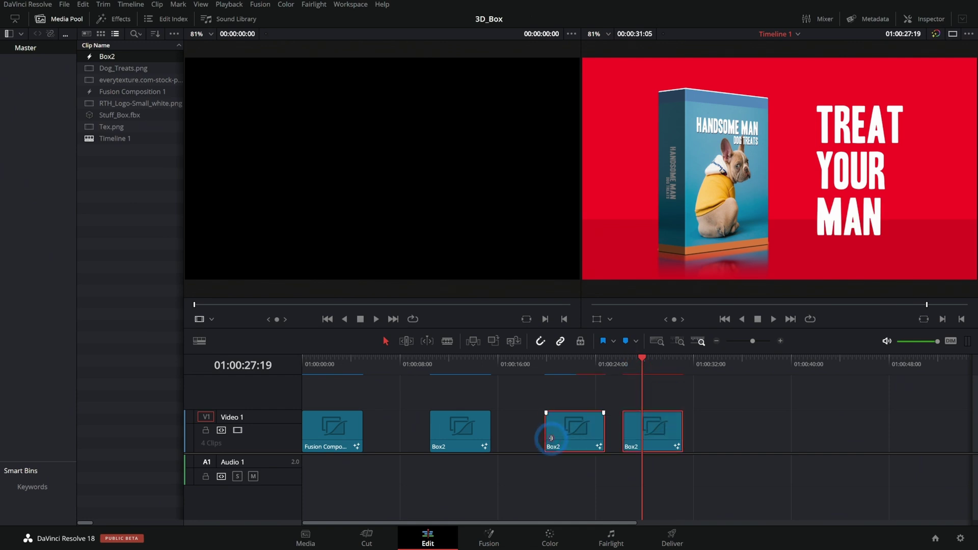
pyautogui.press('Delete')
pyautogui.click(456, 360)
pyautogui.click(461, 427)
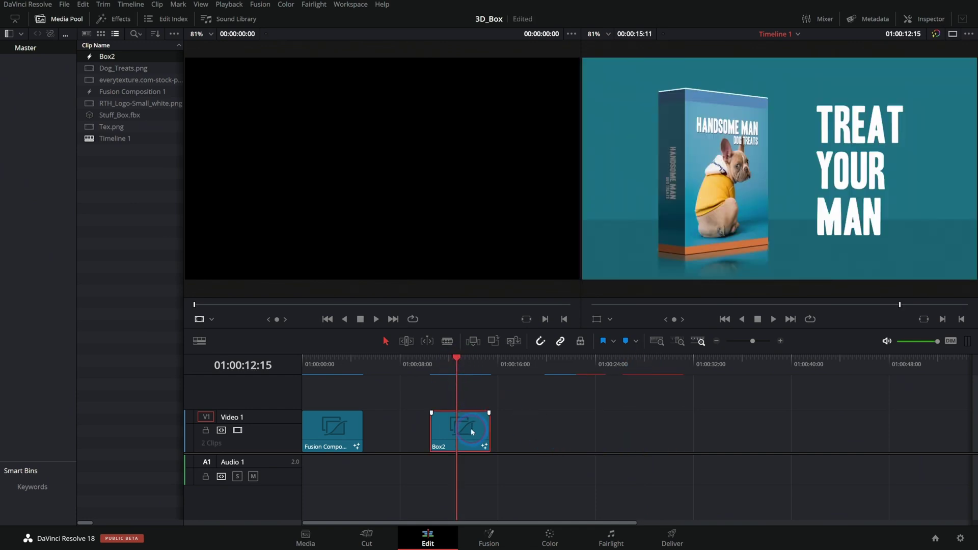
pyautogui.press('Delete')
# Place a fresh Box2 composition from the Media Pool on Video 1 at about 01:00:10:17 and preview it.
pyautogui.moveTo(89, 56); pyautogui.dragTo(430, 435)
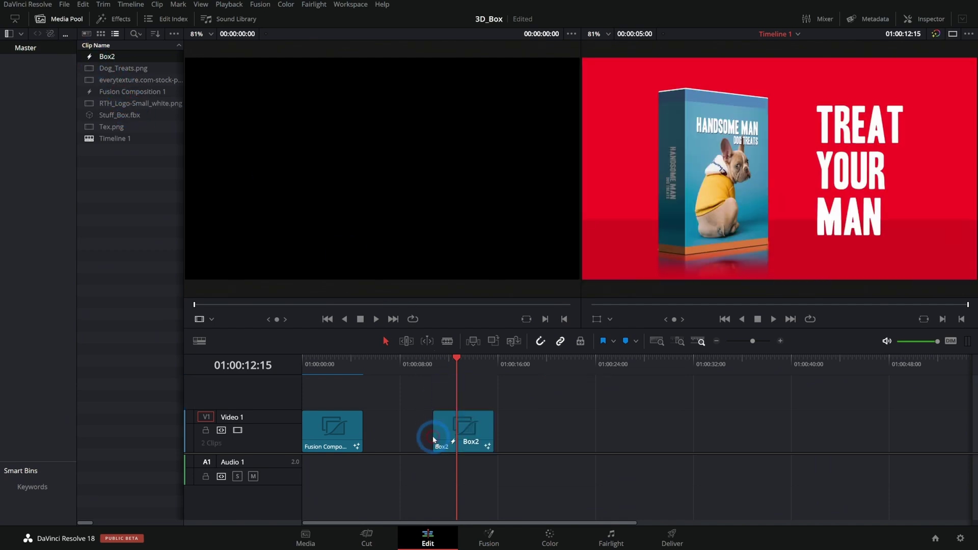
pyautogui.click(458, 372)
pyautogui.click(472, 432)
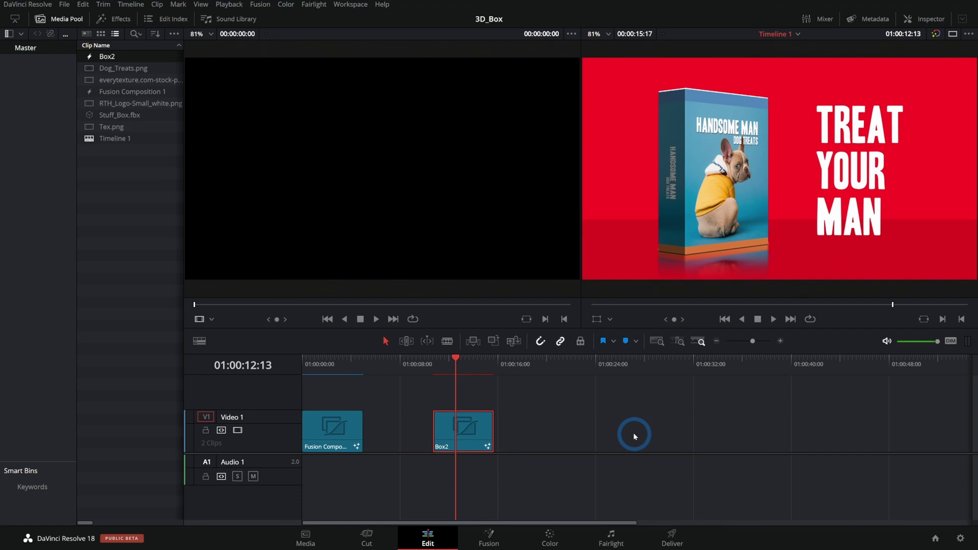
# Turn the Box2 timeline clip into a compound clip, keeping the default name and start timecode 00:00:00:00.
pyautogui.rightClick(466, 425)
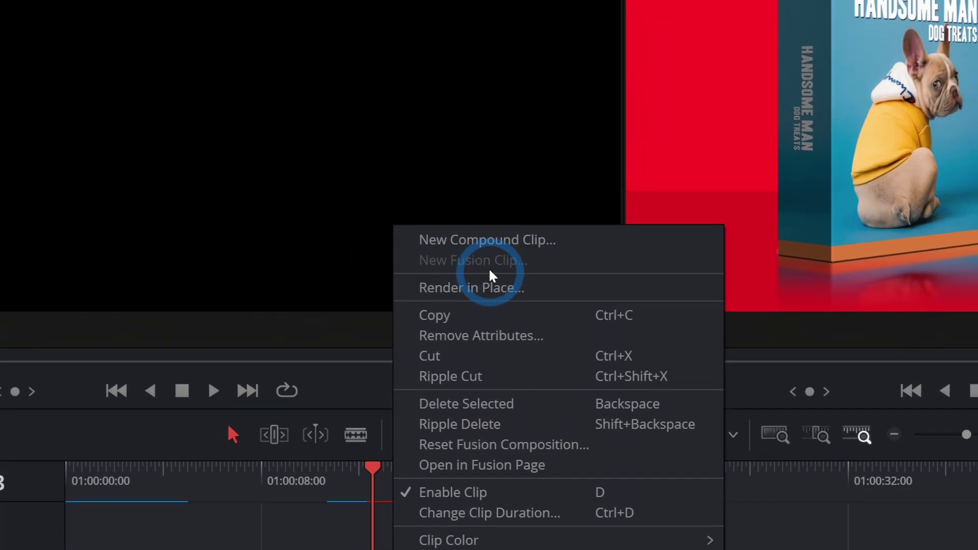
pyautogui.click(488, 238)
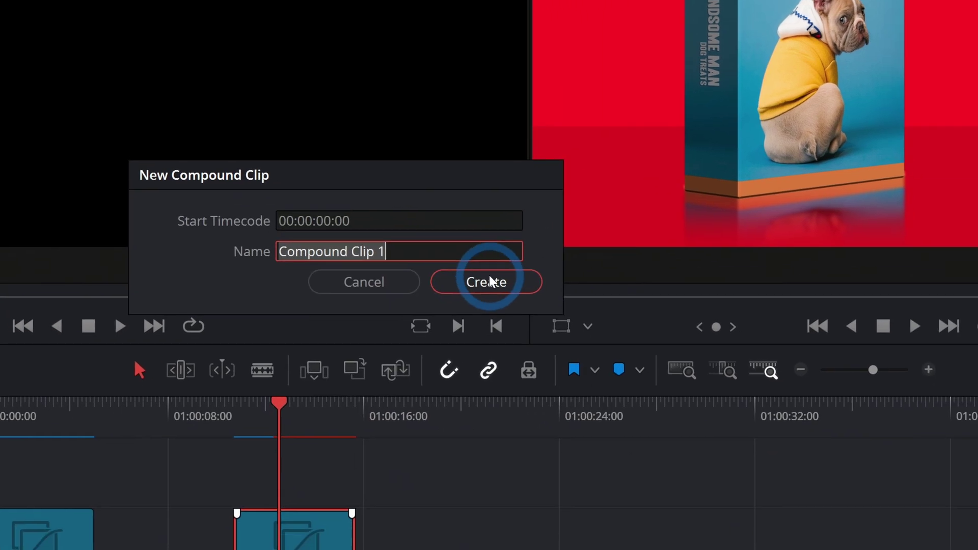
pyautogui.click(538, 329)
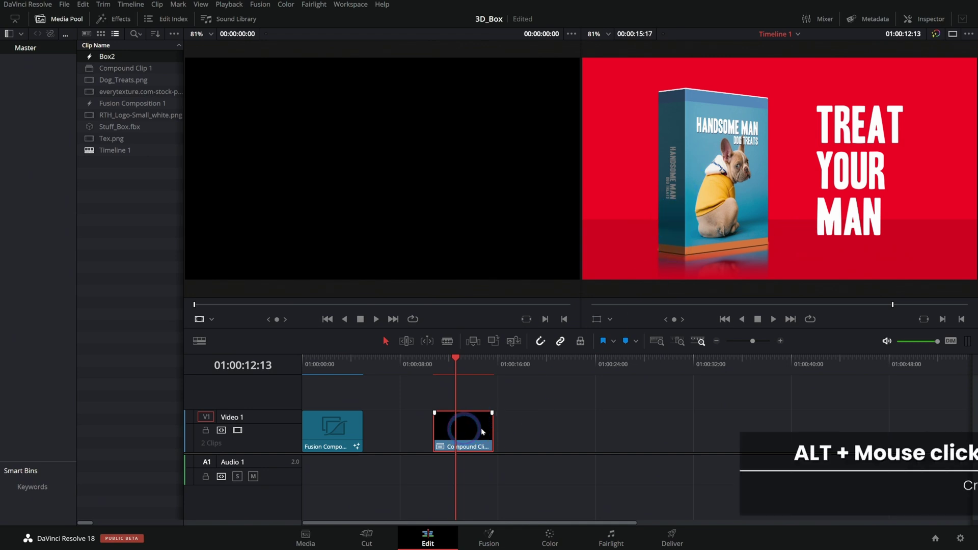
# Duplicate the compound clip three times along Video 1 and preview the second copy at 01:00:38:04.
pyautogui.keyDown('alt'); pyautogui.moveTo(462, 428); pyautogui.dragTo(877, 424); pyautogui.keyUp('alt')
pyautogui.click(769, 357)
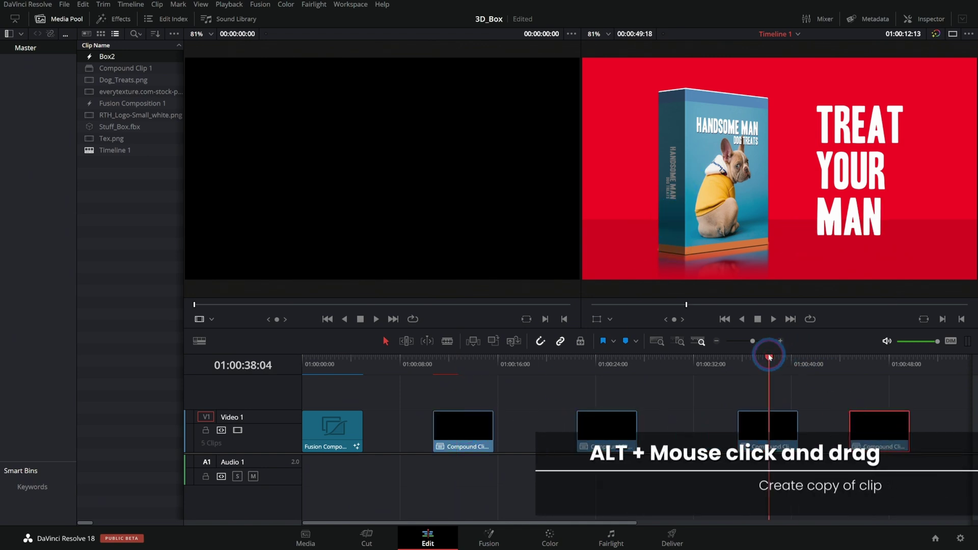
# Preview the compound clip copies along Video 1, ending on the first compound clip at 01:00:13:04.
pyautogui.click(877, 366)
pyautogui.click(608, 365)
pyautogui.click(463, 361)
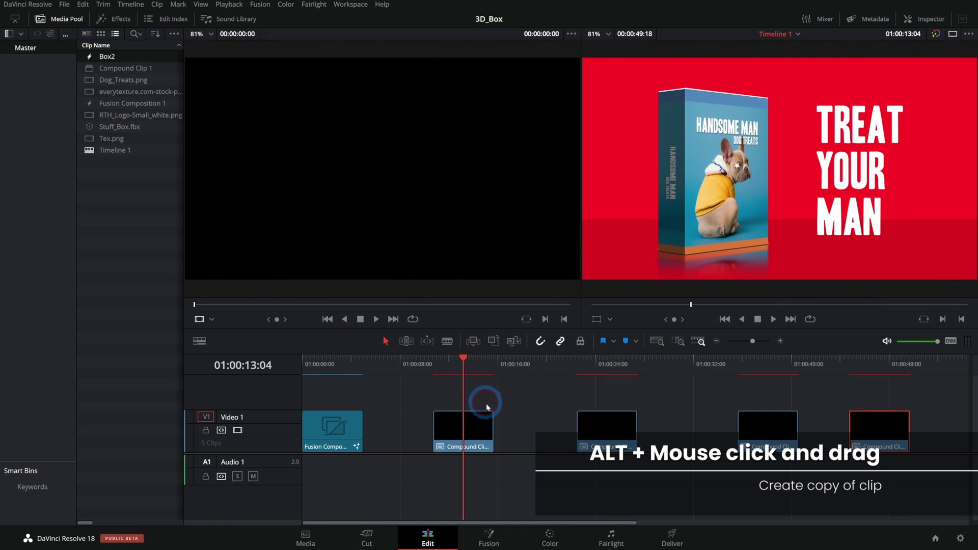
# Open the first compound clip in its own timeline and preview the Box2 clip inside it at 00:00:02:07.
pyautogui.click(492, 412)
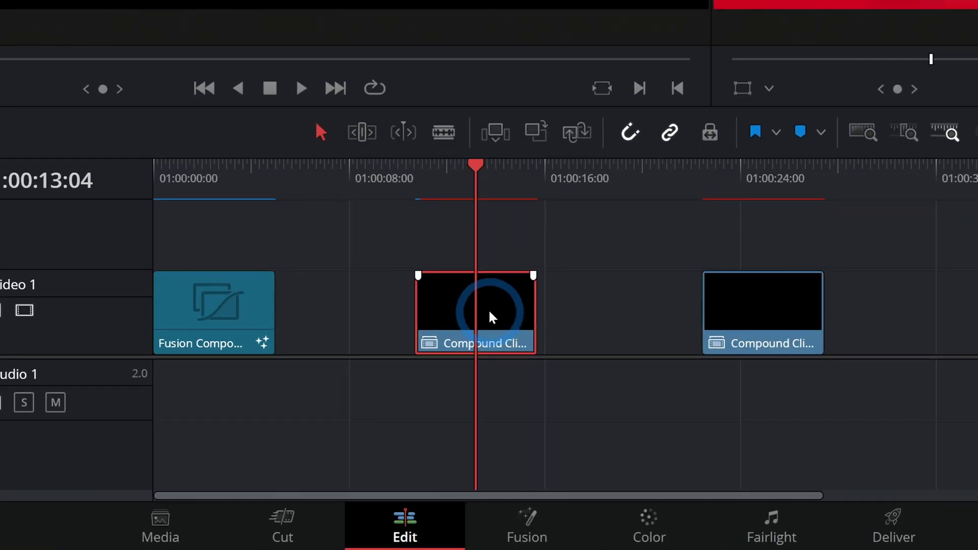
pyautogui.rightClick(476, 429)
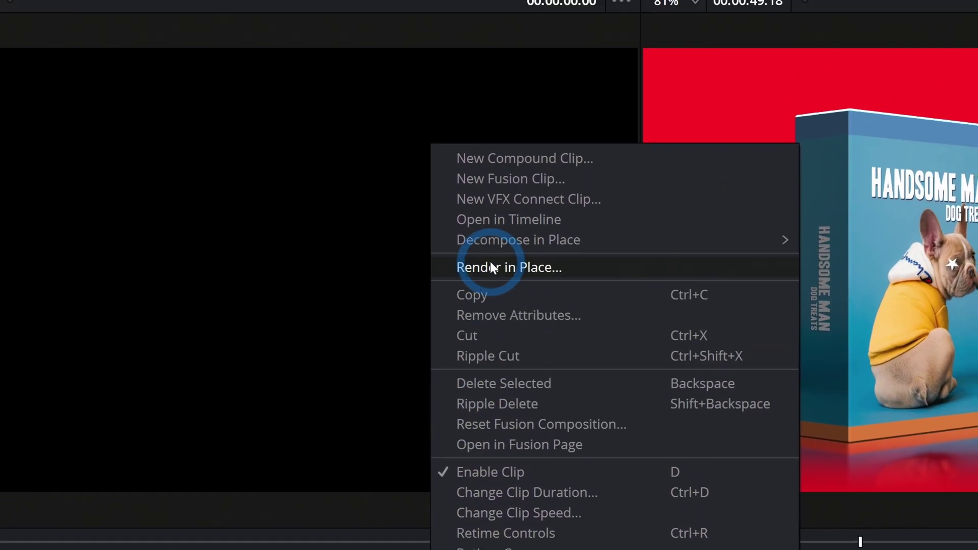
pyautogui.click(493, 219)
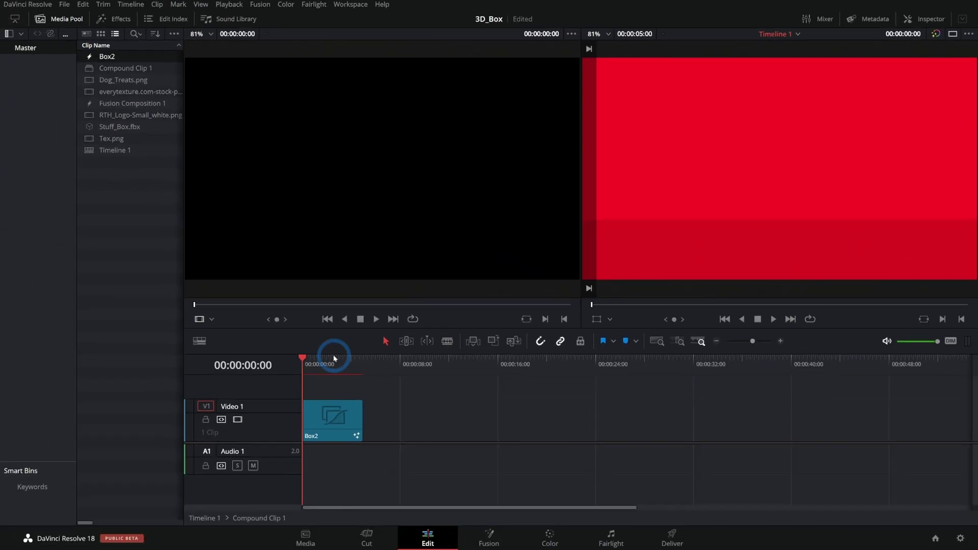
pyautogui.moveTo(335, 358); pyautogui.dragTo(330, 358)
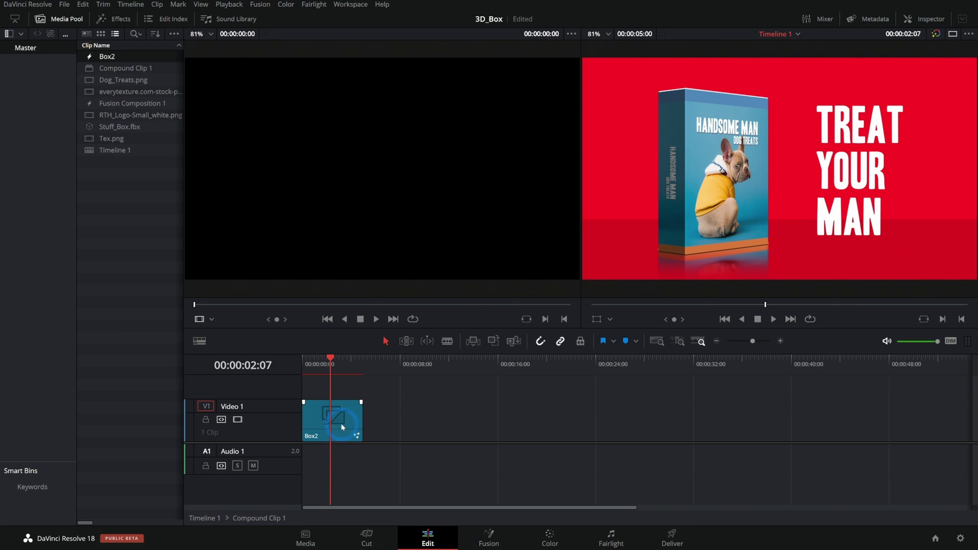
# Recolour Background1 of the nested Box2 composition on the Fusion page, setting Red to 0.0 and Green to 0.543.
pyautogui.click(483, 539)
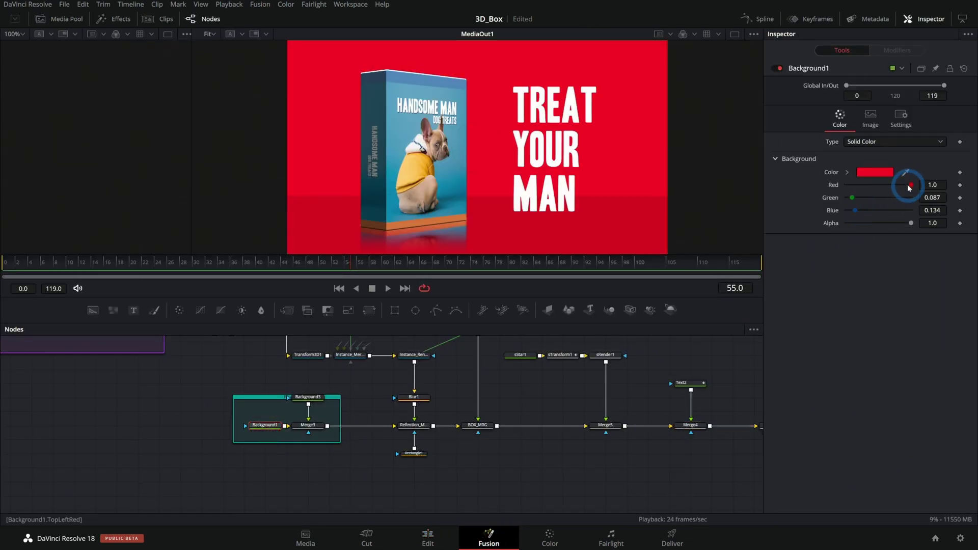
pyautogui.moveTo(909, 186); pyautogui.dragTo(703, 249)
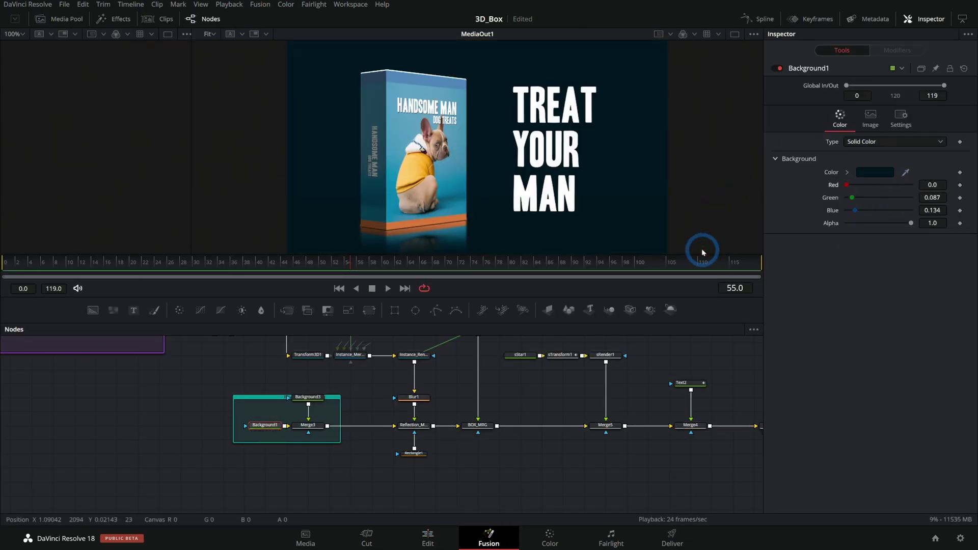
pyautogui.moveTo(853, 197); pyautogui.dragTo(882, 200)
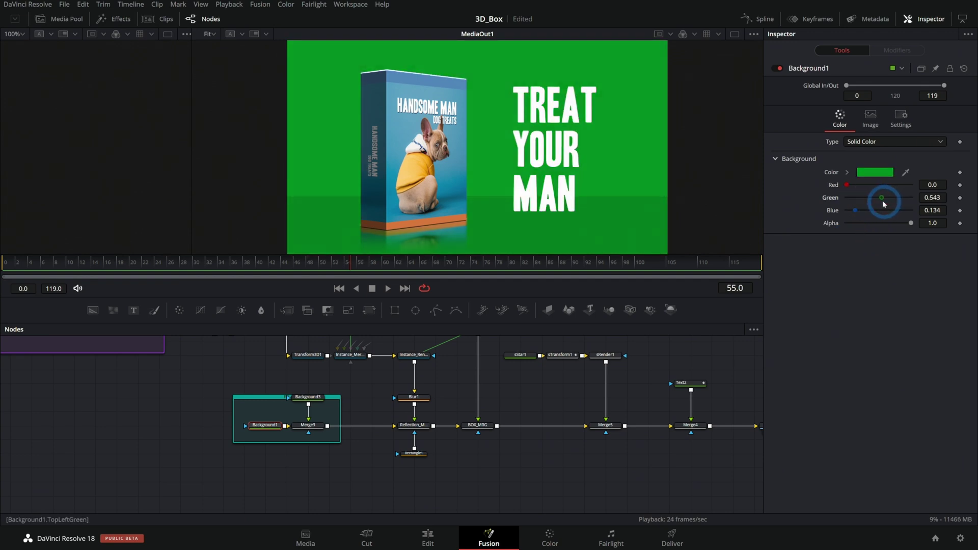
# Return to Timeline 1 on the Edit page and compare the background colour across the compound clip copies on Video 1.
pyautogui.click(428, 535)
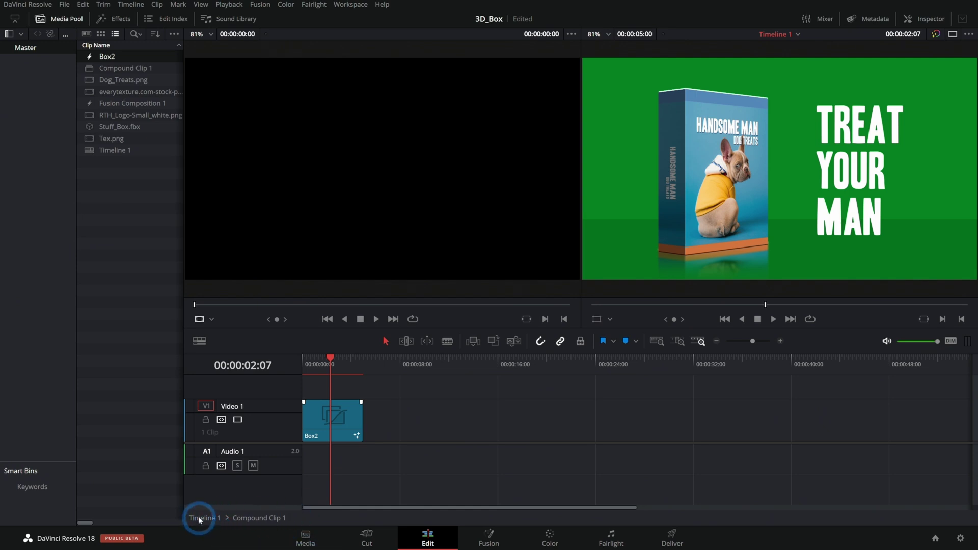
pyautogui.click(202, 518)
pyautogui.click(597, 381)
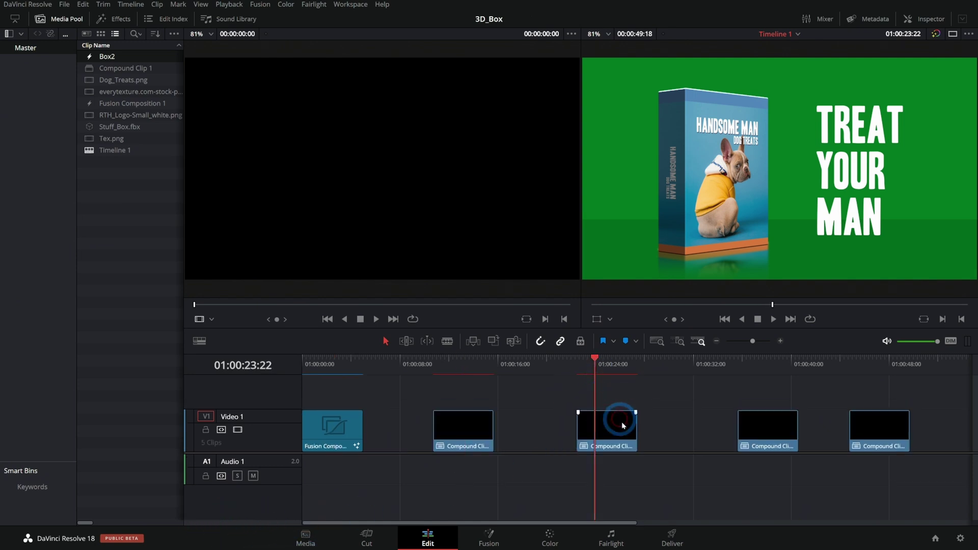
pyautogui.click(765, 372)
pyautogui.click(887, 394)
pyautogui.click(762, 365)
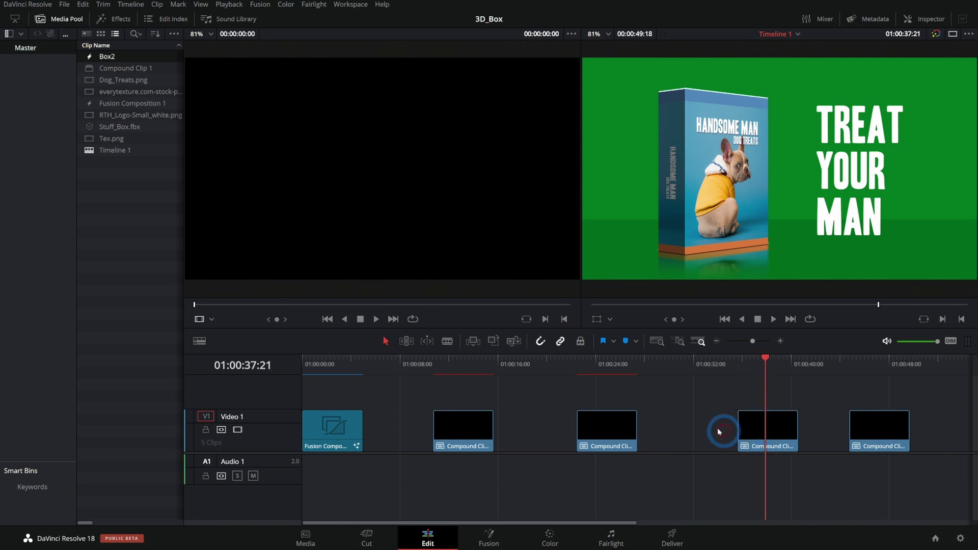
pyautogui.click(604, 364)
pyautogui.click(461, 363)
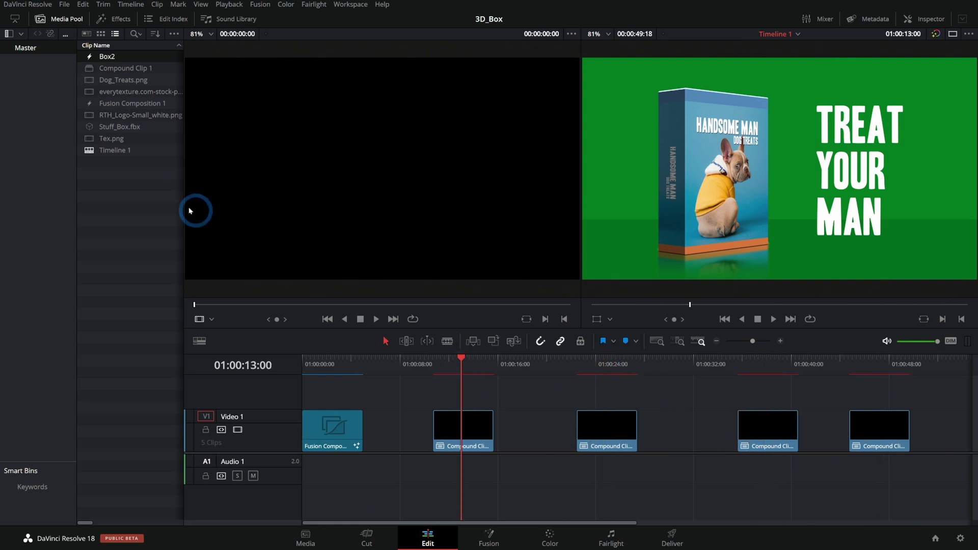
# Place a Box2 composition from the Media Pool just before the second compound clip, preview it and delete it.
pyautogui.click(460, 424)
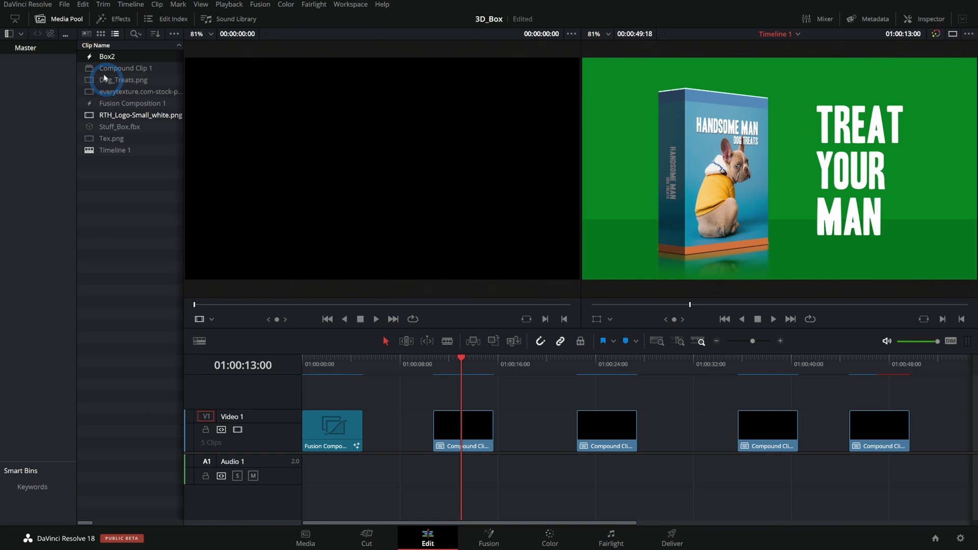
pyautogui.moveTo(105, 56); pyautogui.dragTo(511, 428)
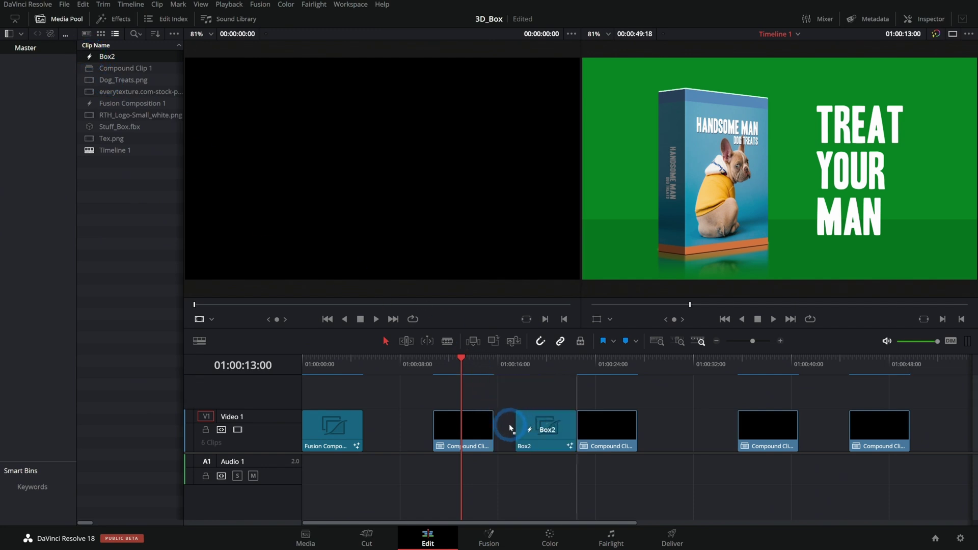
pyautogui.click(534, 365)
pyautogui.click(550, 419)
pyautogui.press('BackSpace')
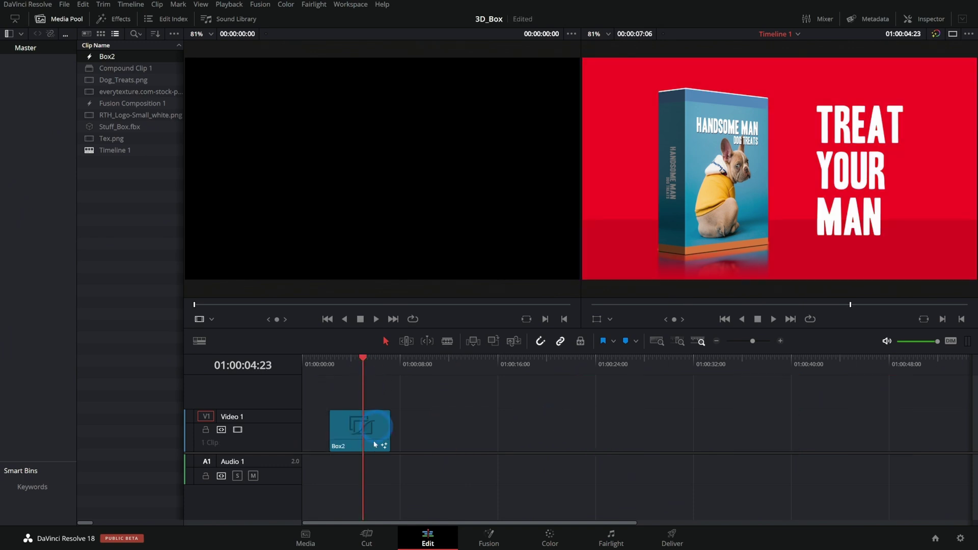
# Open the Box2 timeline clip in Fusion and merge a new Background and a new Text node between Merge4 and MediaOut1.
pyautogui.click(369, 441)
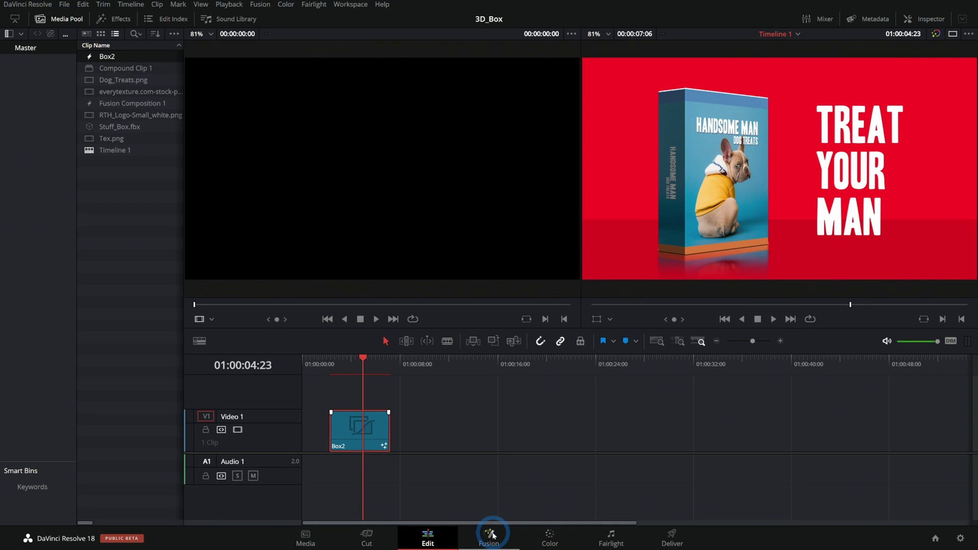
pyautogui.click(489, 535)
pyautogui.moveTo(427, 448); pyautogui.dragTo(489, 449)
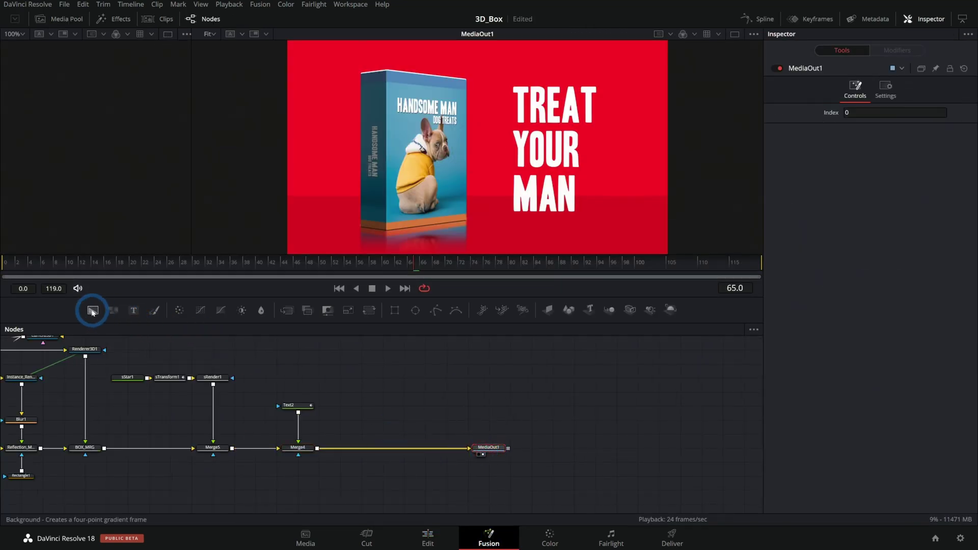
pyautogui.moveTo(93, 310); pyautogui.dragTo(317, 449)
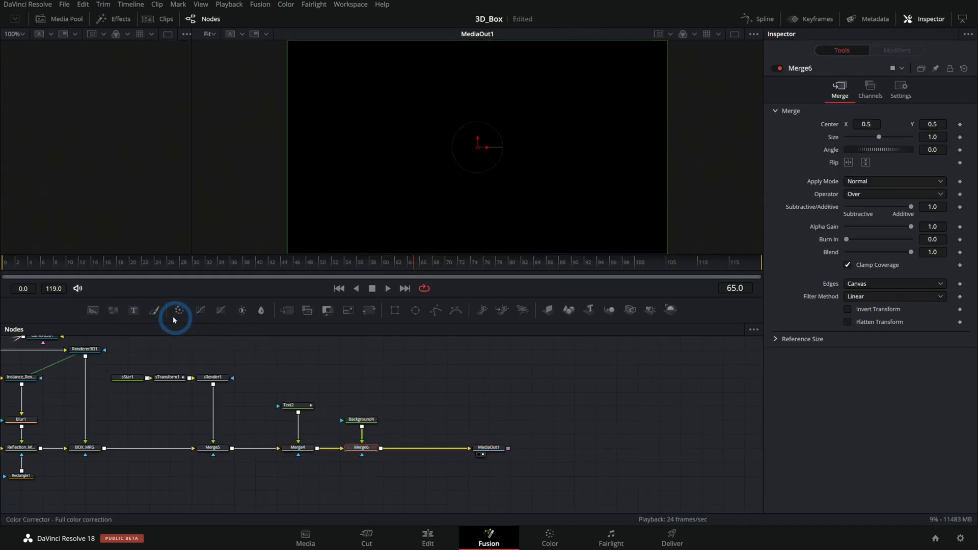
pyautogui.moveTo(133, 310); pyautogui.dragTo(381, 448)
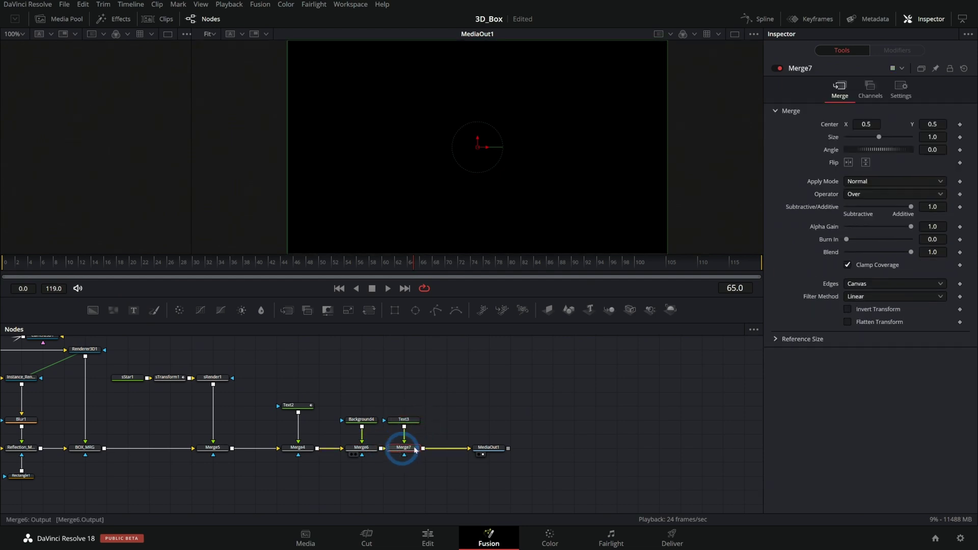
# Enter the text "adfadads" in the new Text3 node and move that node higher above Merge7.
pyautogui.click(404, 419)
pyautogui.click(899, 173)
pyautogui.write('adfadads')
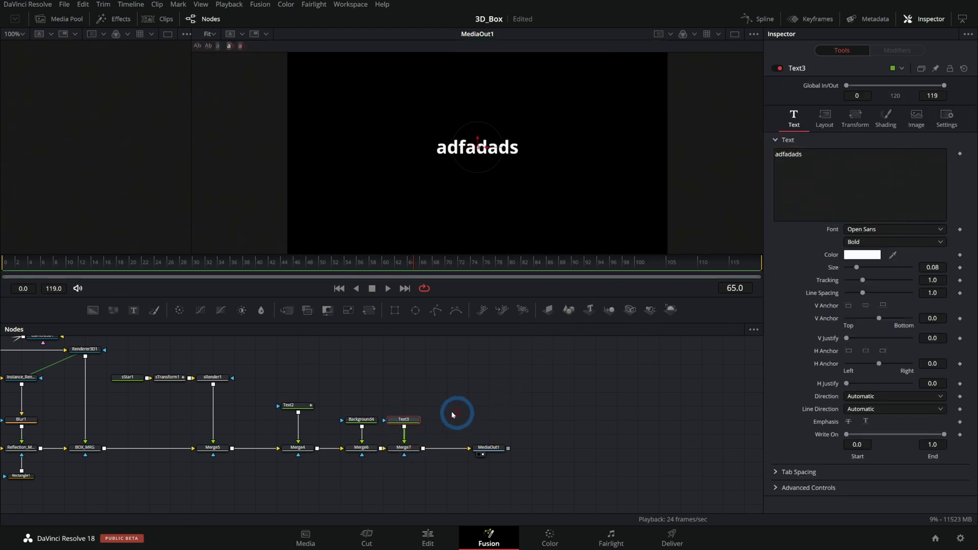
pyautogui.moveTo(404, 420); pyautogui.dragTo(404, 392)
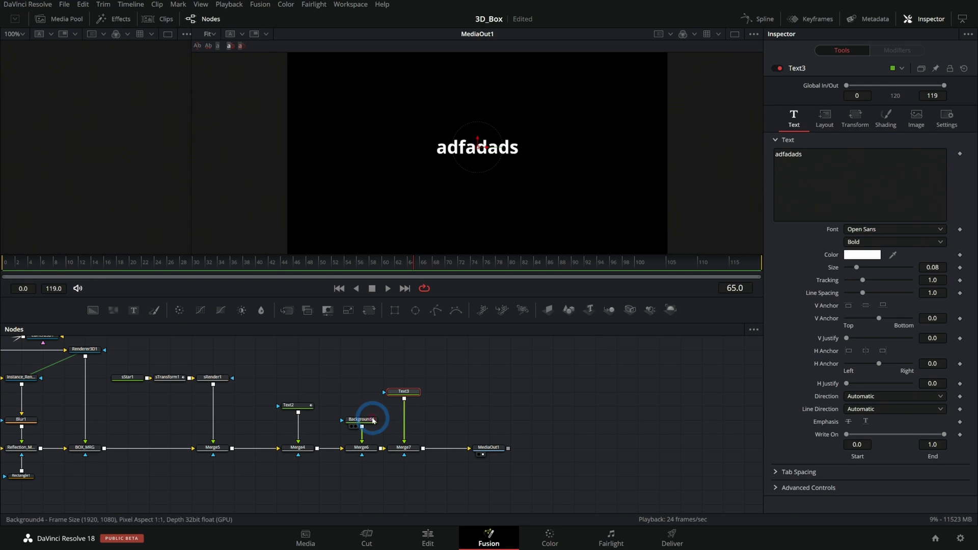
pyautogui.click(361, 420)
pyautogui.click(474, 406)
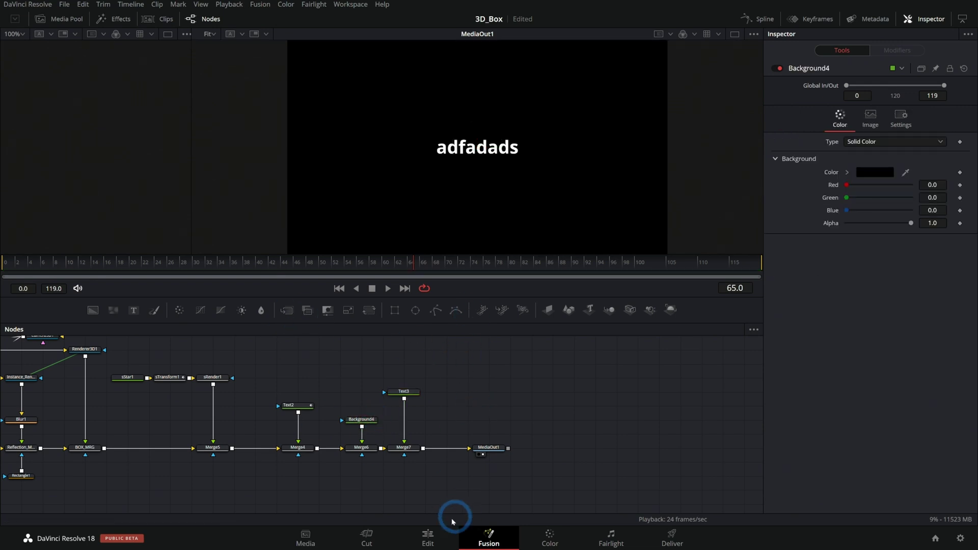
# Return to the Edit page, place a fresh Box2 from the Media Pool at about 01:00:12, and compare both clips.
pyautogui.click(431, 537)
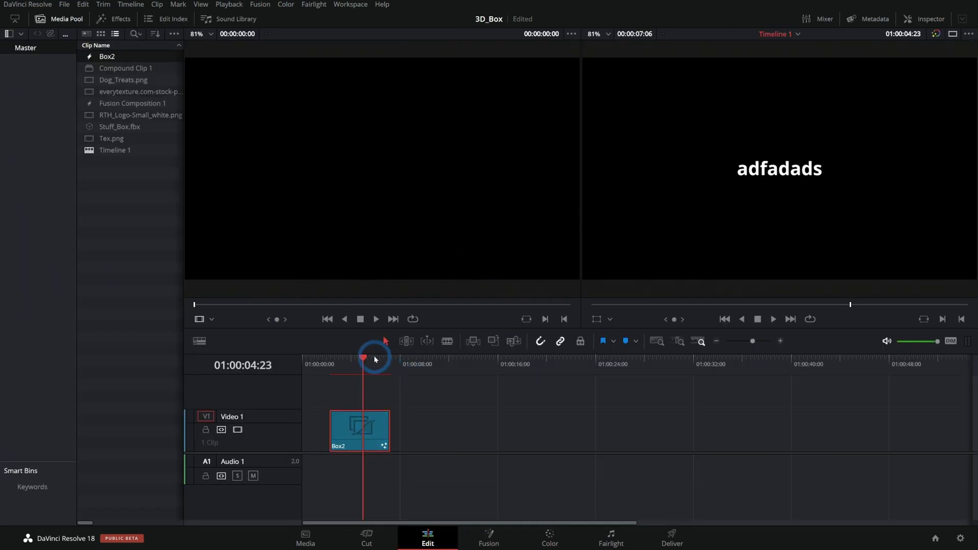
pyautogui.moveTo(102, 56); pyautogui.dragTo(517, 429)
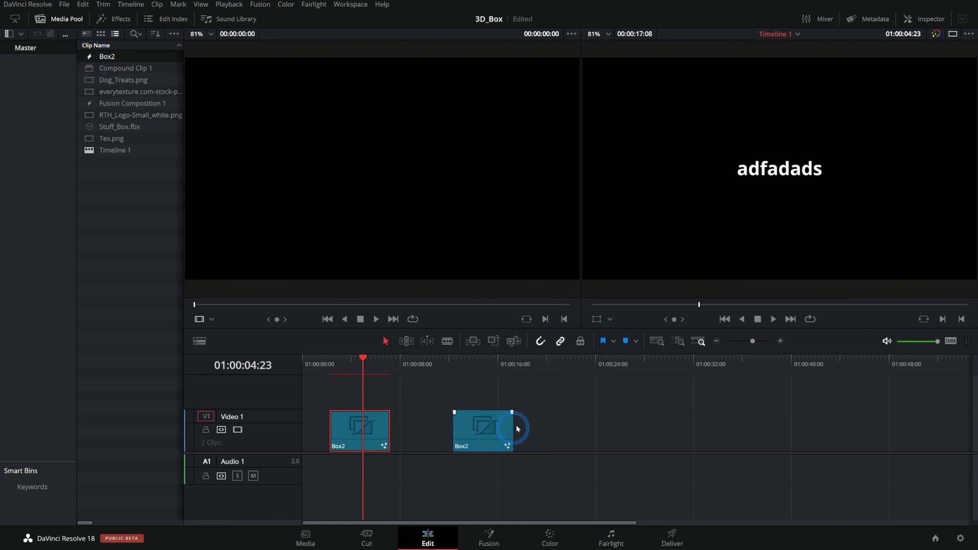
pyautogui.click(473, 363)
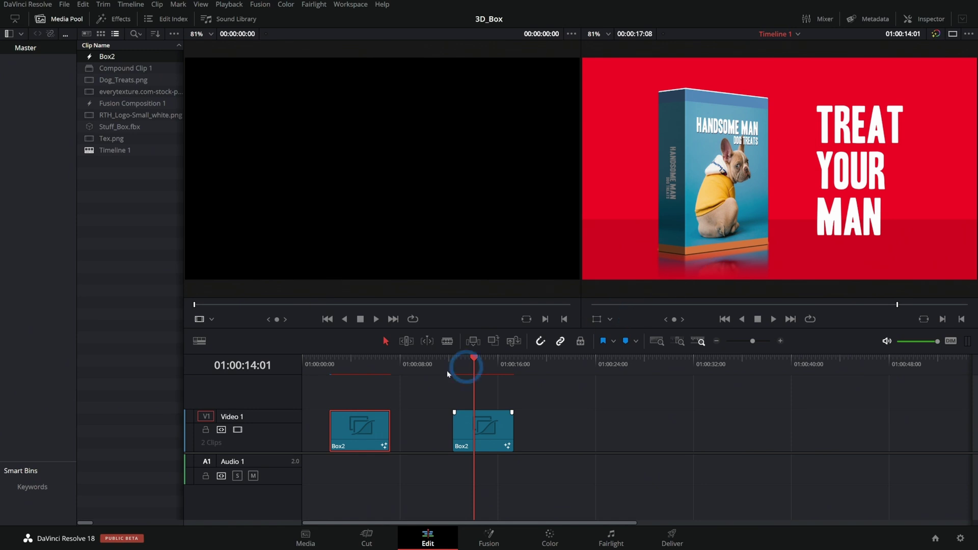
pyautogui.click(363, 360)
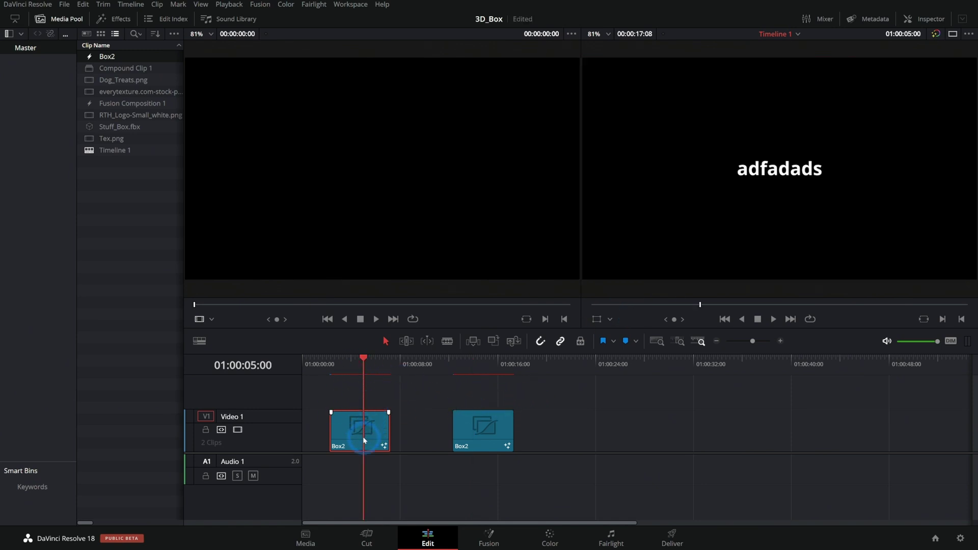
# Try to drop the edited Box2 clip into the Media Pool, and delete that clip from Video 1.
pyautogui.moveTo(356, 434); pyautogui.dragTo(131, 64)
pyautogui.click(413, 406)
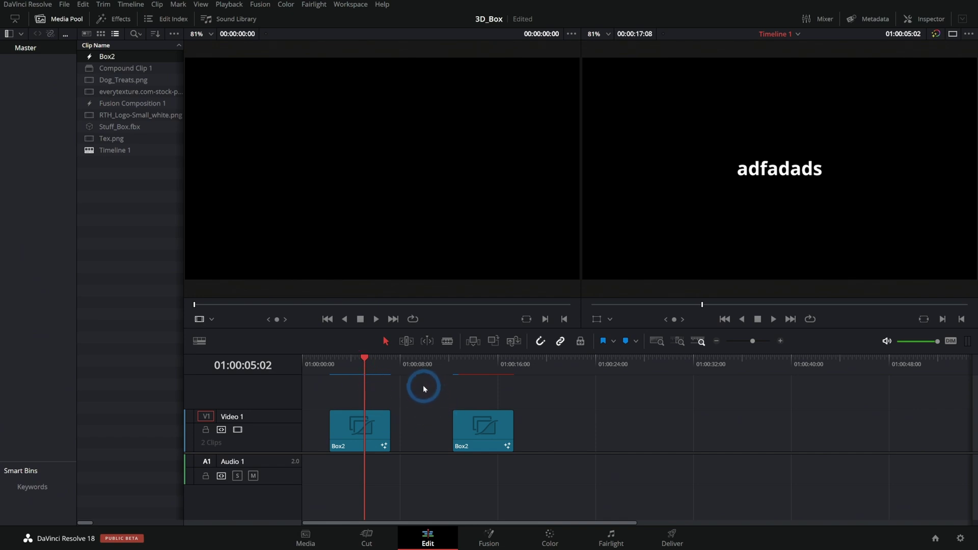
pyautogui.click(363, 421)
pyautogui.press('BackSpace')
pyautogui.click(468, 361)
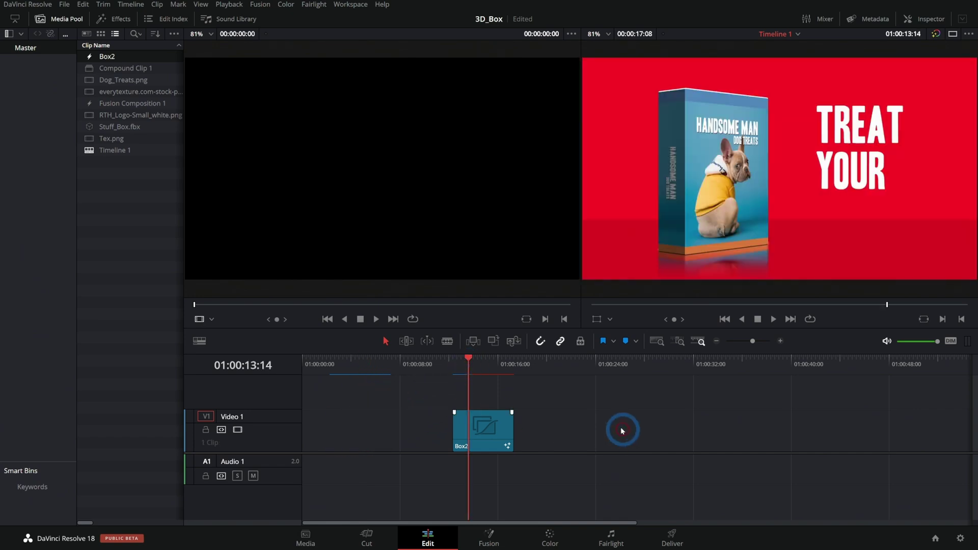
# Open the remaining Box2 clip in Fusion, enlarge the node editor and examine the node tree around the box art and background groups.
pyautogui.click(484, 362)
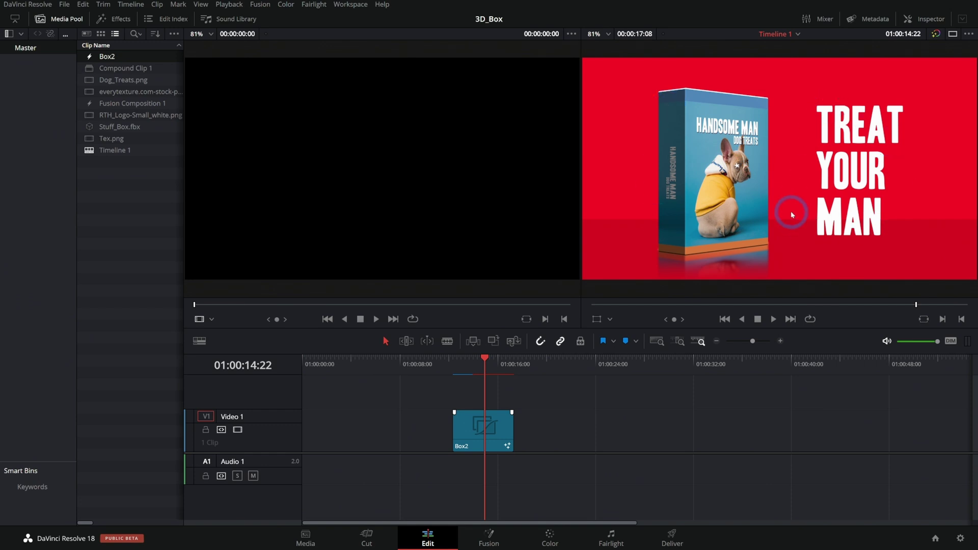
pyautogui.click(489, 430)
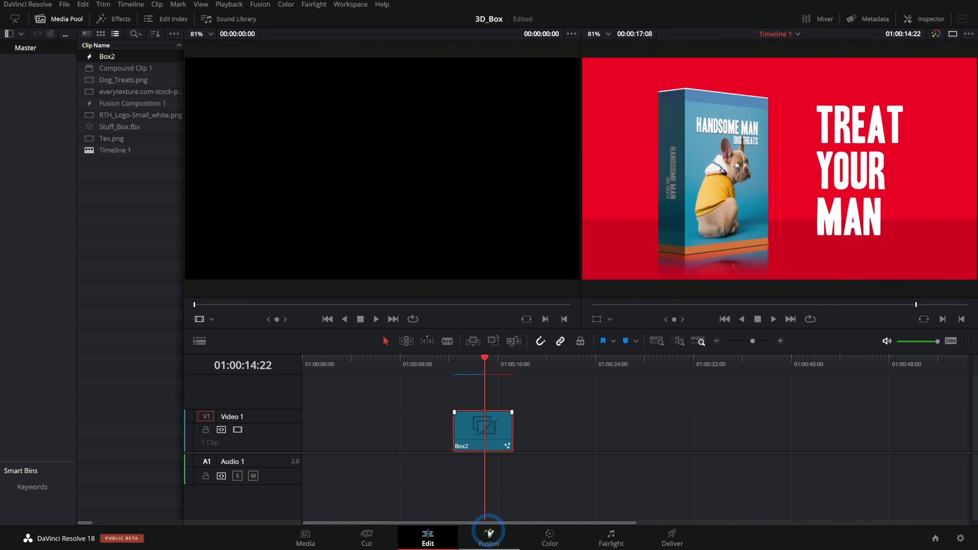
pyautogui.click(489, 537)
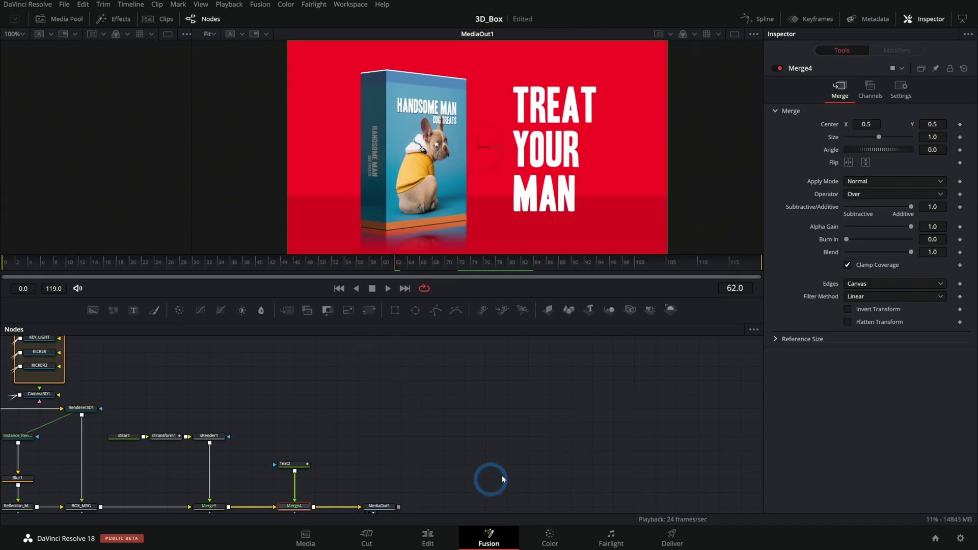
pyautogui.moveTo(303, 383)
pyautogui.mouseDown()
pyautogui.moveTo(620, 393)
pyautogui.moveTo(322, 377)
pyautogui.mouseUp()
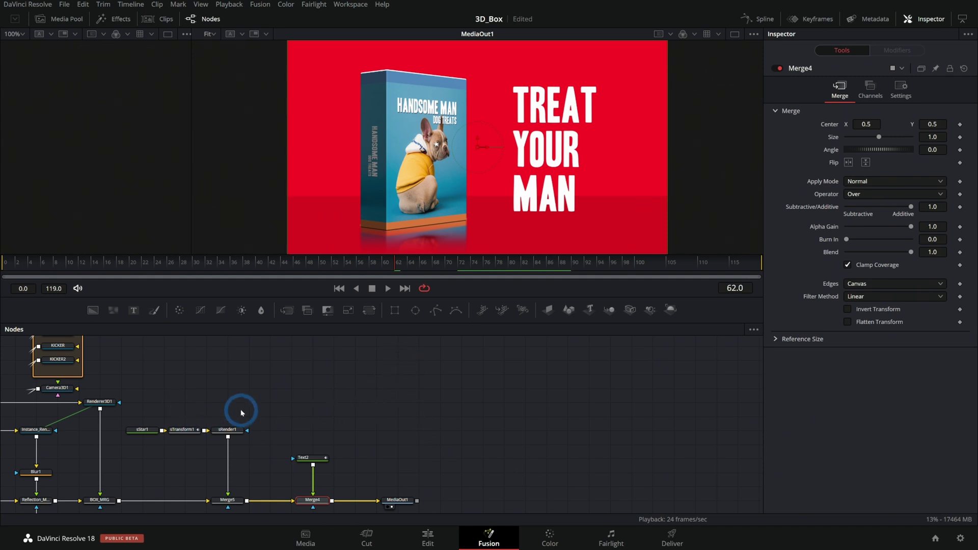
pyautogui.moveTo(310, 409); pyautogui.dragTo(643, 389)
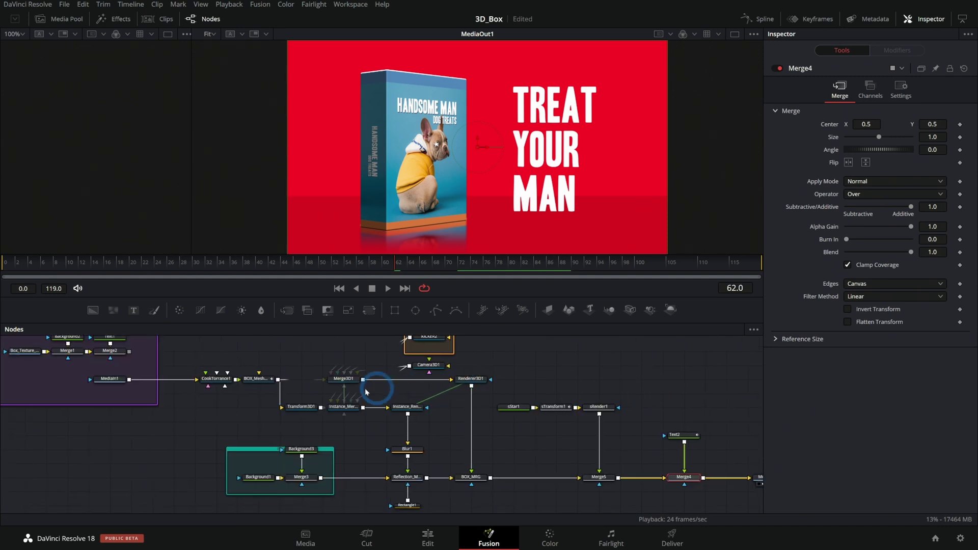
pyautogui.scroll(2, 272, 402)
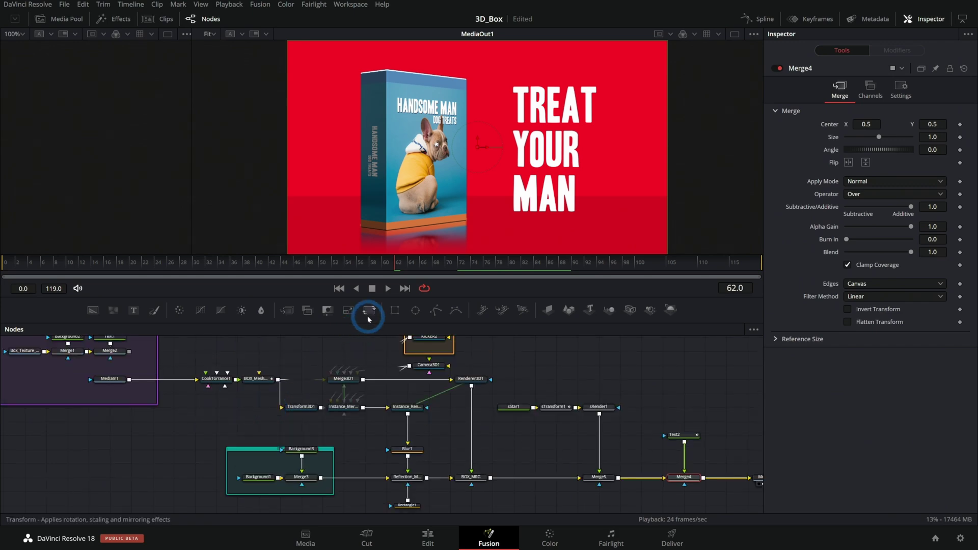
pyautogui.moveTo(369, 316); pyautogui.dragTo(386, 132)
pyautogui.moveTo(367, 339); pyautogui.dragTo(426, 430)
pyautogui.moveTo(471, 397); pyautogui.dragTo(437, 412)
pyautogui.scroll(3, 170, 334)
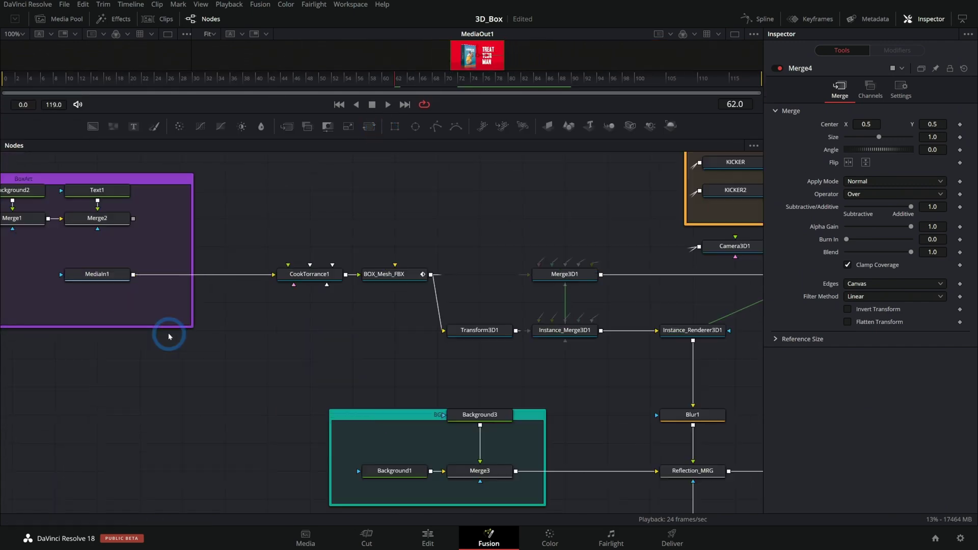
# Extend the BoxArt and BG group frames upward so their title bars clear the nodes inside.
pyautogui.moveTo(275, 343); pyautogui.dragTo(411, 365)
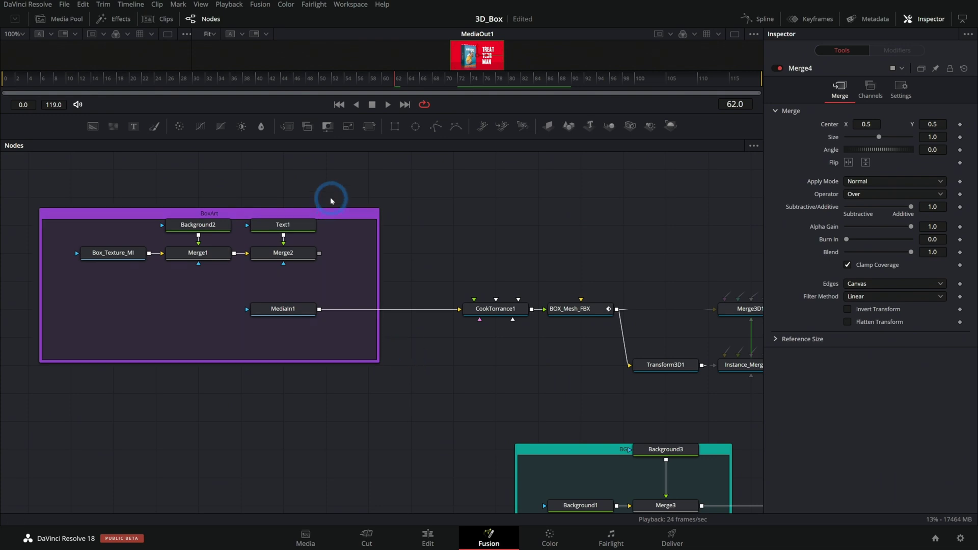
pyautogui.moveTo(334, 209); pyautogui.dragTo(333, 184)
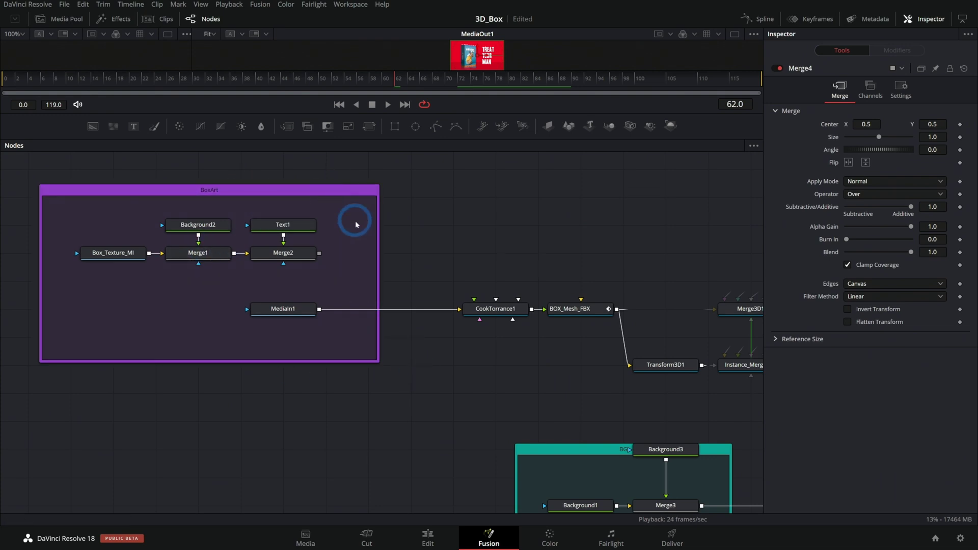
pyautogui.moveTo(592, 339); pyautogui.dragTo(382, 331)
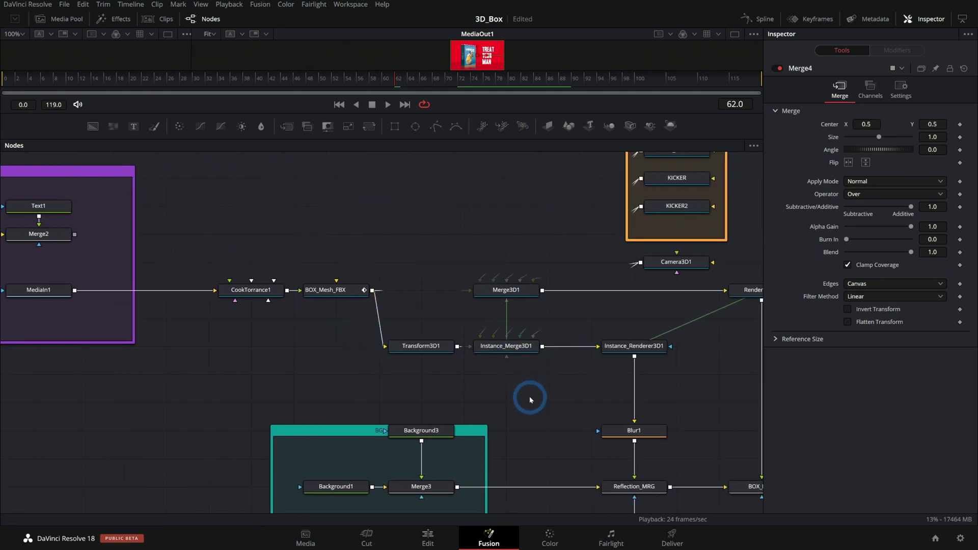
pyautogui.scroll(-4, 457, 308)
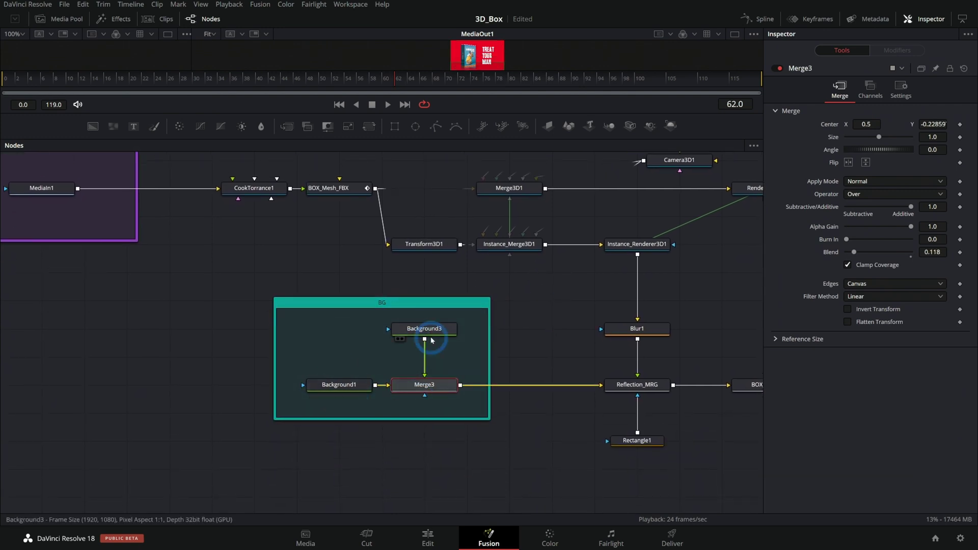
# Show Merge3 in the first viewer and enlarge both viewers to roughly equal widths above the node editor.
pyautogui.press('1')
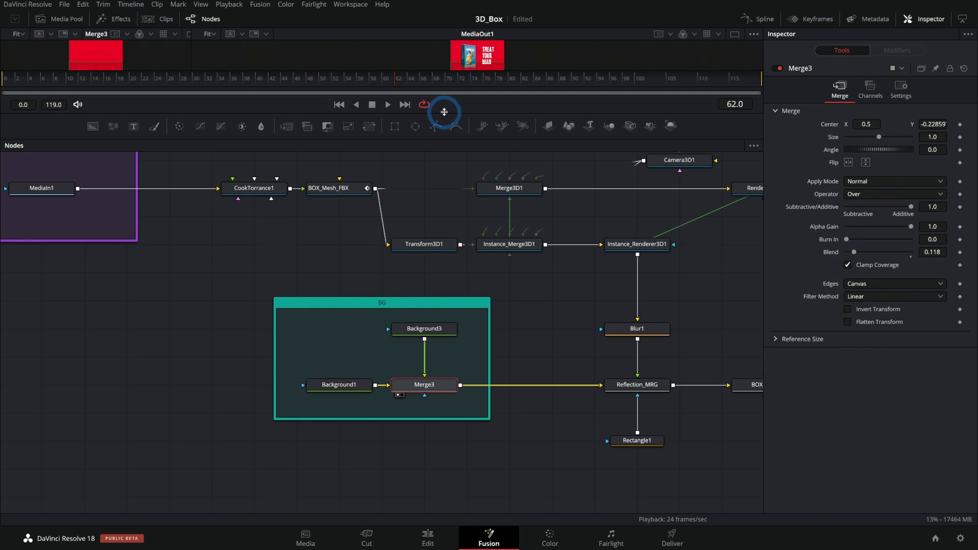
pyautogui.moveTo(445, 115); pyautogui.dragTo(445, 211)
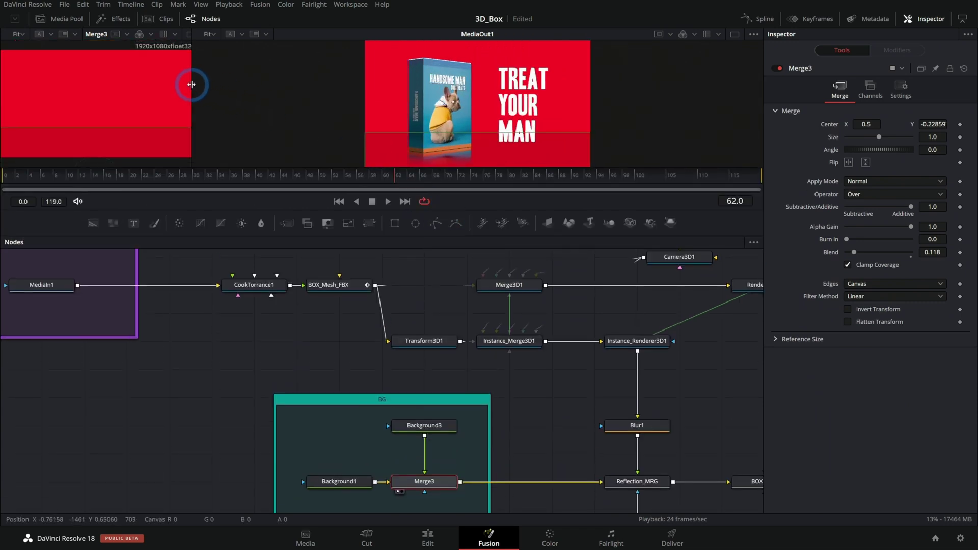
pyautogui.moveTo(191, 84); pyautogui.dragTo(422, 88)
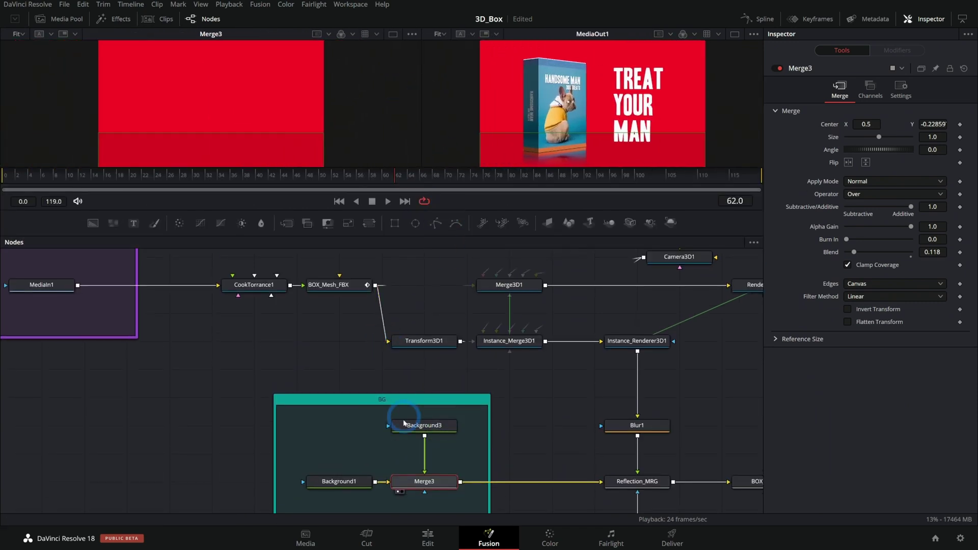
# Compare the outputs of Background1, Background3 and Merge3 in the first viewer, ending on Merge3.
pyautogui.click(343, 483)
pyautogui.press('1')
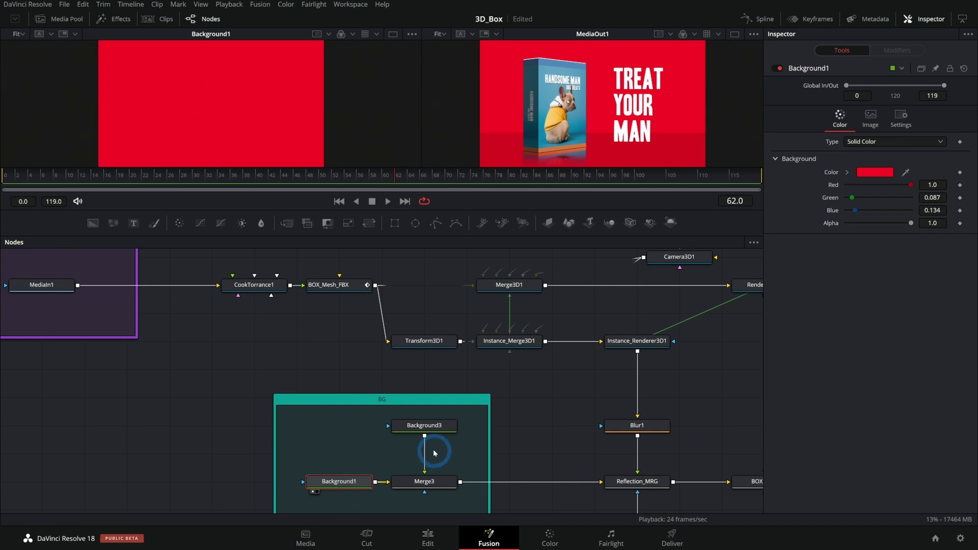
pyautogui.click(434, 482)
pyautogui.press('1')
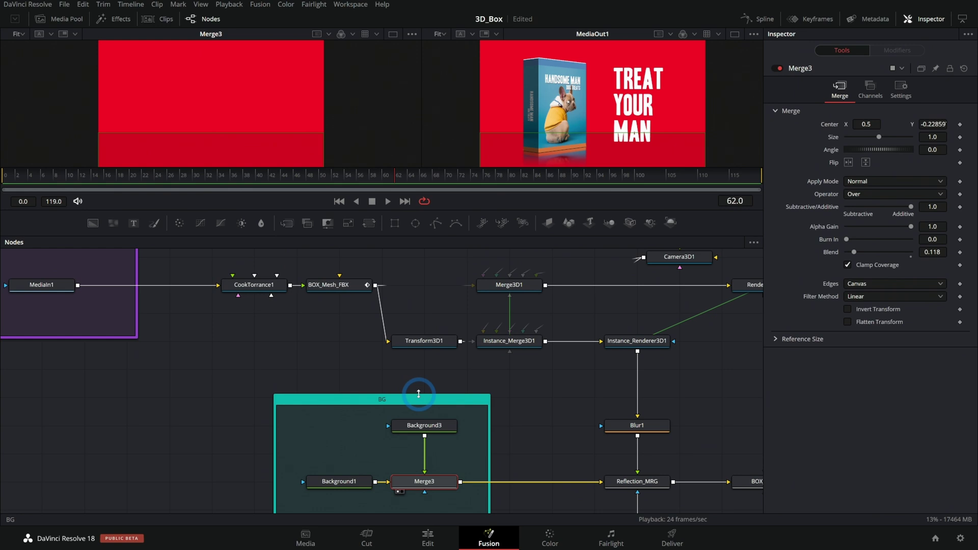
pyautogui.click(421, 425)
pyautogui.press('1')
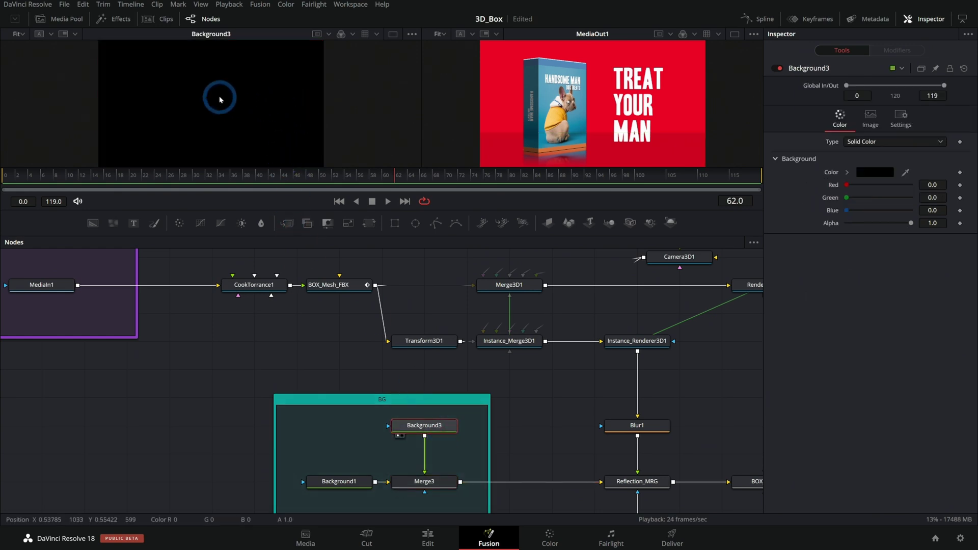
pyautogui.click(437, 484)
pyautogui.press('1')
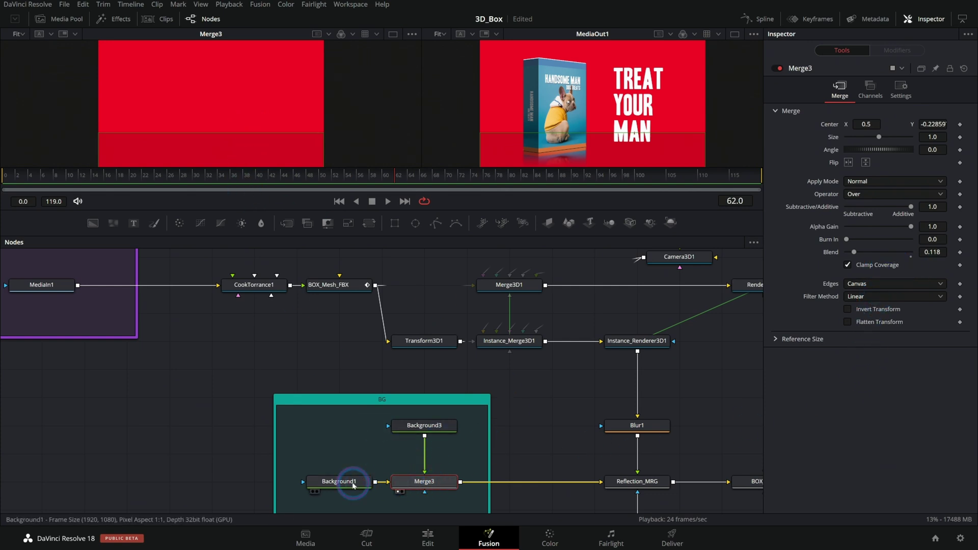
# Preview Background1 and recolor it light green with Red 0.48, Green 0.677 and Blue 0.472.
pyautogui.click(353, 484)
pyautogui.press('1')
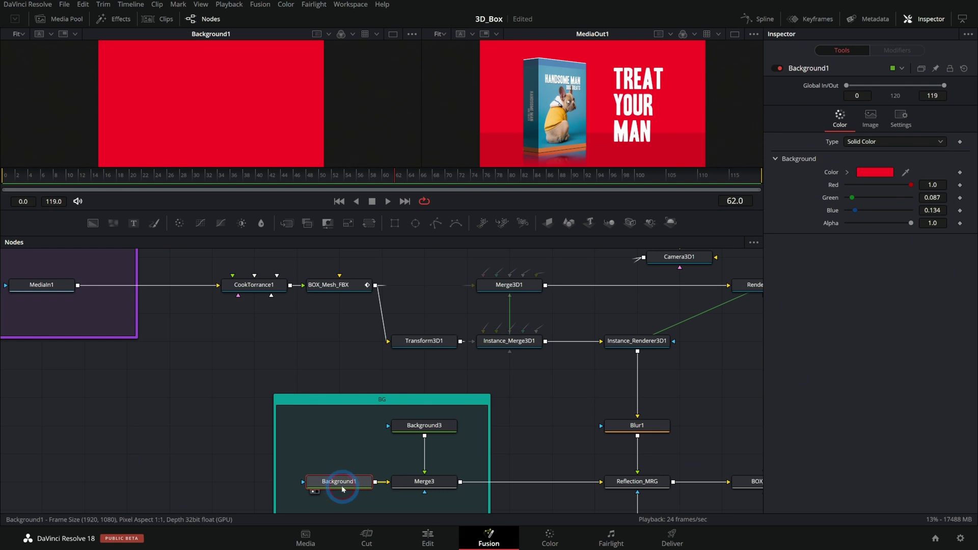
pyautogui.moveTo(910, 189); pyautogui.dragTo(877, 211)
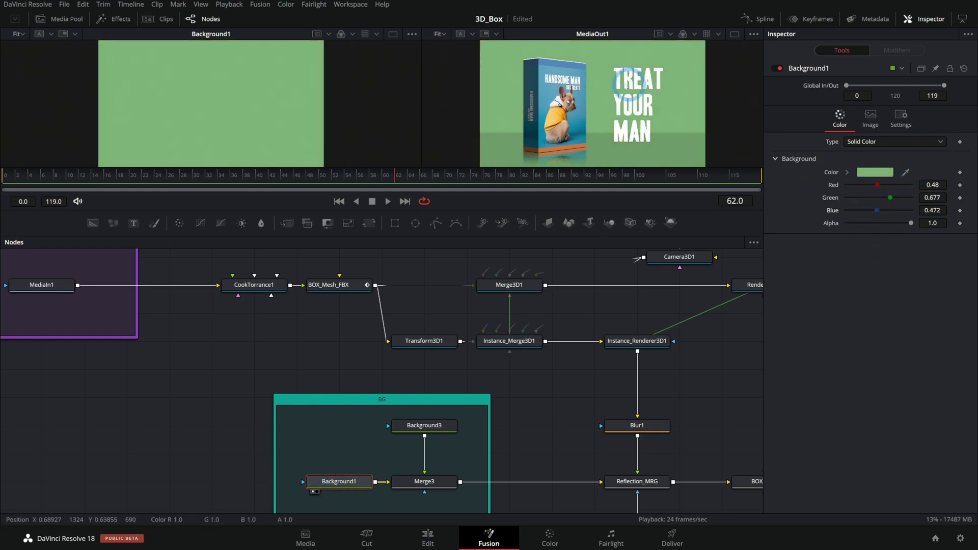
# Examine the node connections from the BG group through the reflection and renderer branches, and back to the BoxArt group.
pyautogui.moveTo(512, 370); pyautogui.dragTo(472, 330)
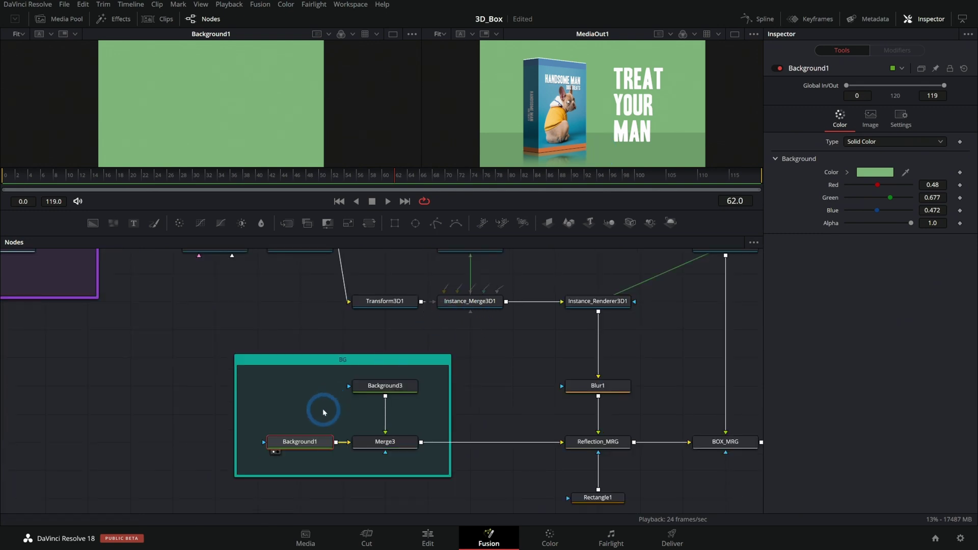
pyautogui.moveTo(459, 405); pyautogui.dragTo(354, 398)
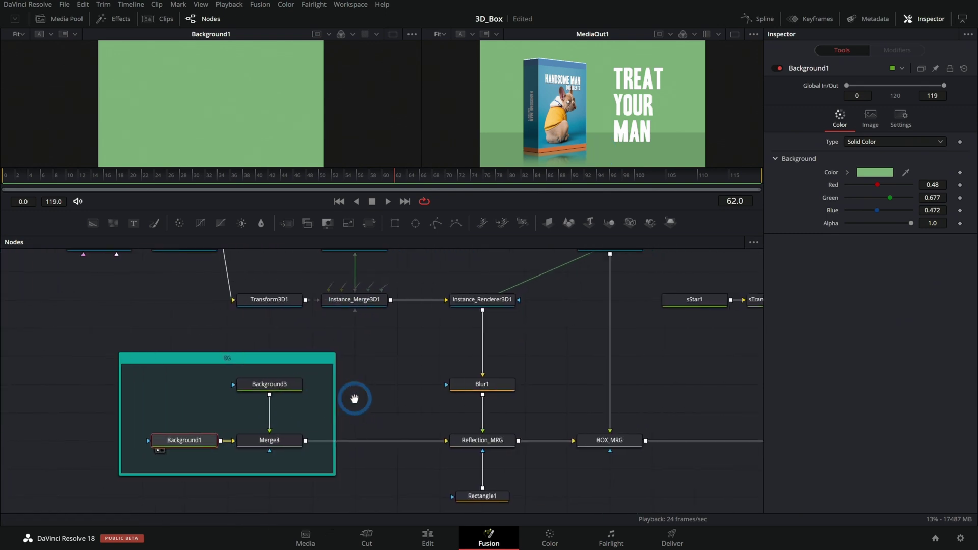
pyautogui.scroll(-3, 382, 384)
pyautogui.moveTo(422, 371); pyautogui.dragTo(373, 409)
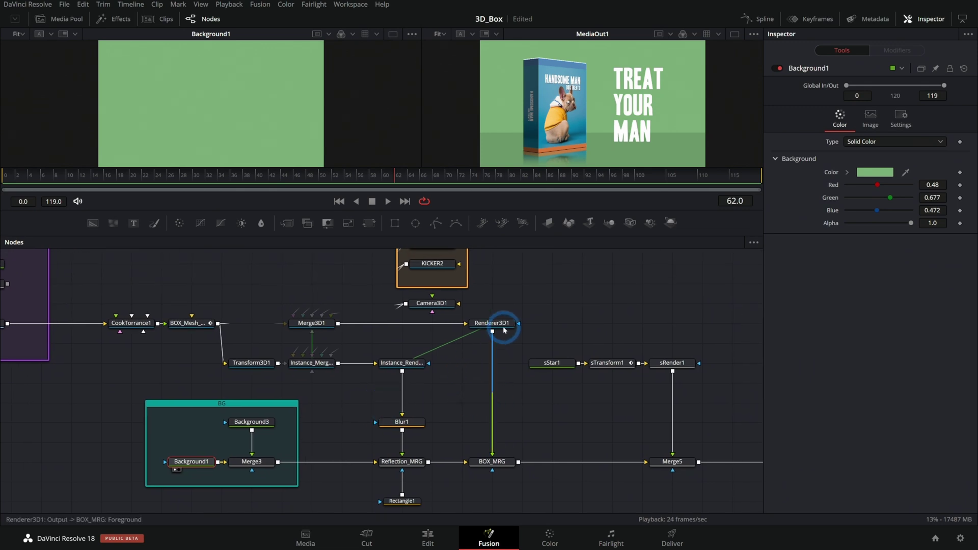
pyautogui.moveTo(335, 389); pyautogui.dragTo(365, 413)
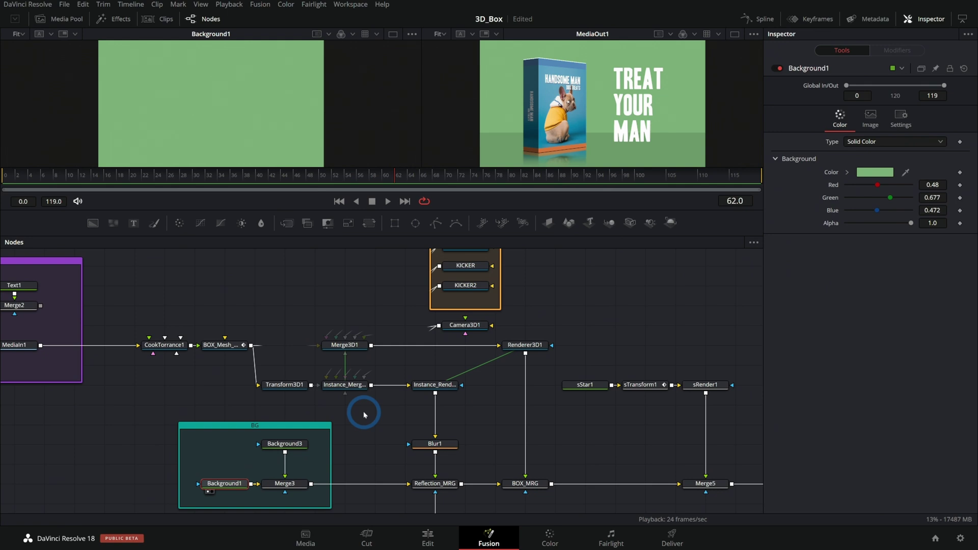
pyautogui.moveTo(356, 409); pyautogui.dragTo(585, 417)
pyautogui.scroll(3, 189, 300)
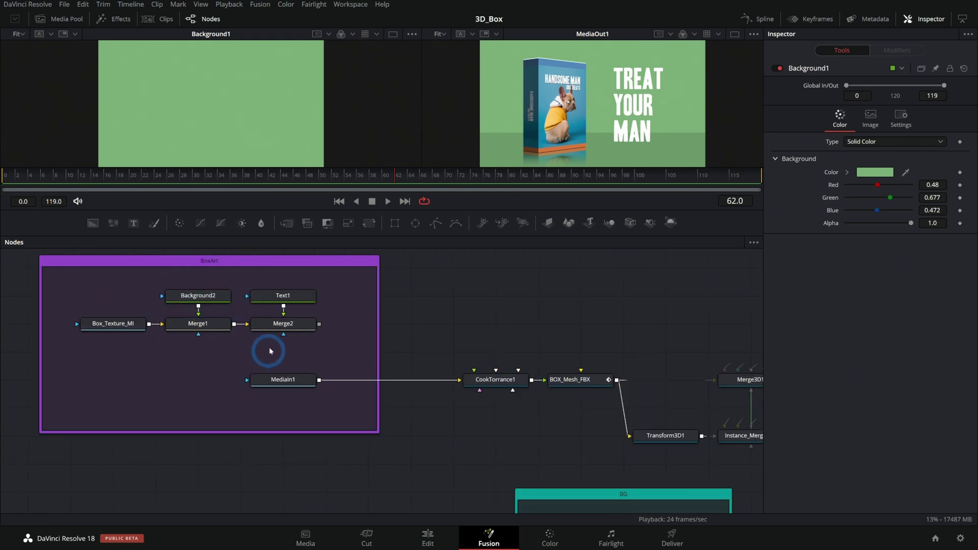
pyautogui.moveTo(401, 352); pyautogui.dragTo(387, 388)
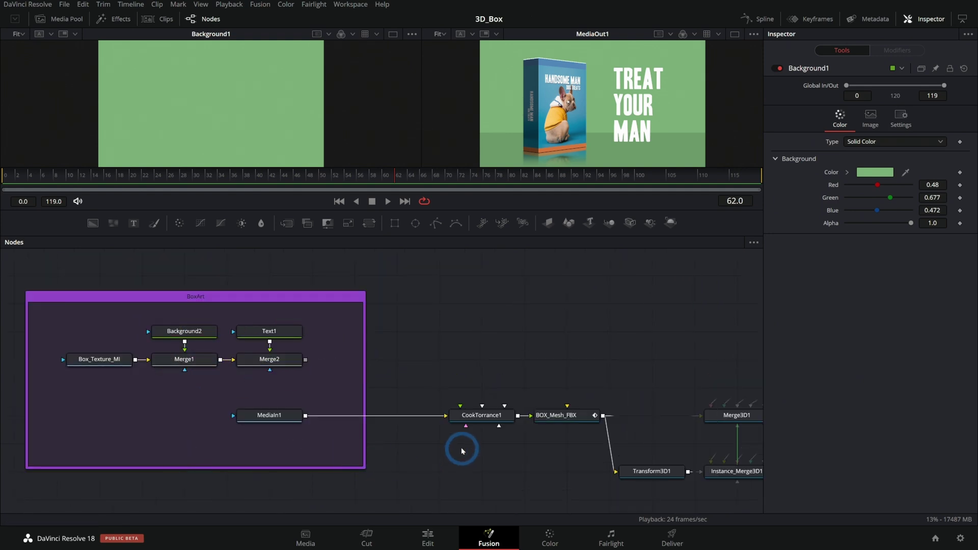
# Show the MediaIn1 node of the BoxArt group in the first viewer and rename it Dog_Box_Texture_MI.
pyautogui.click(269, 415)
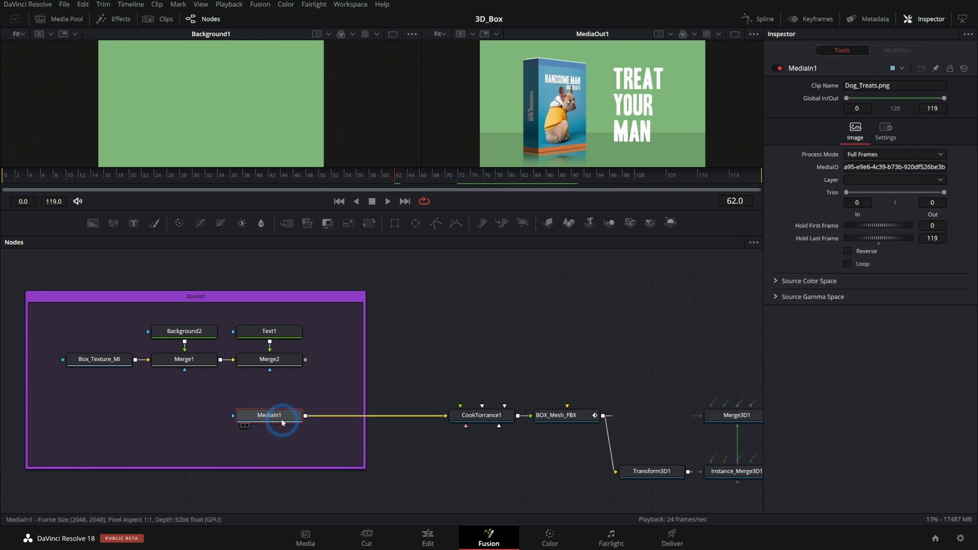
pyautogui.press('1')
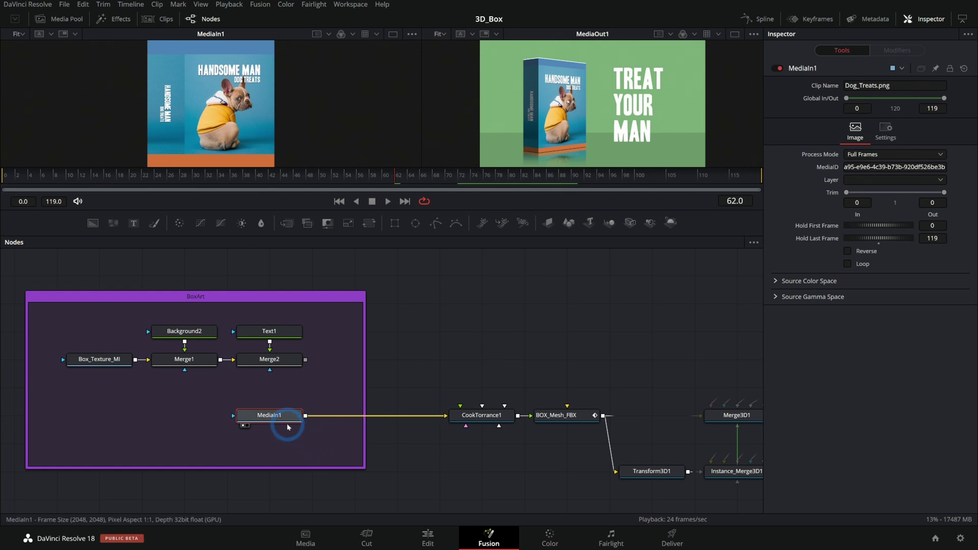
pyautogui.press('F2')
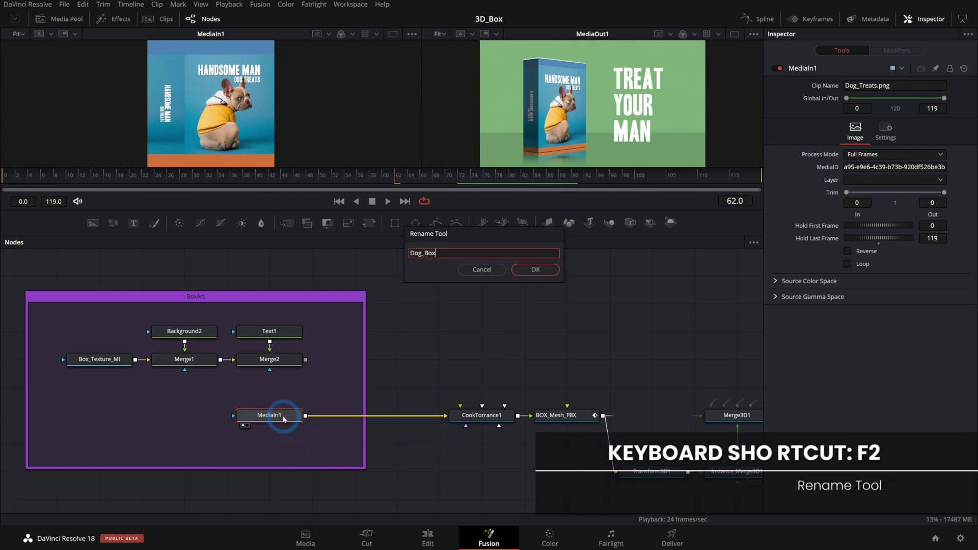
pyautogui.write('Dog_Box_Texture')
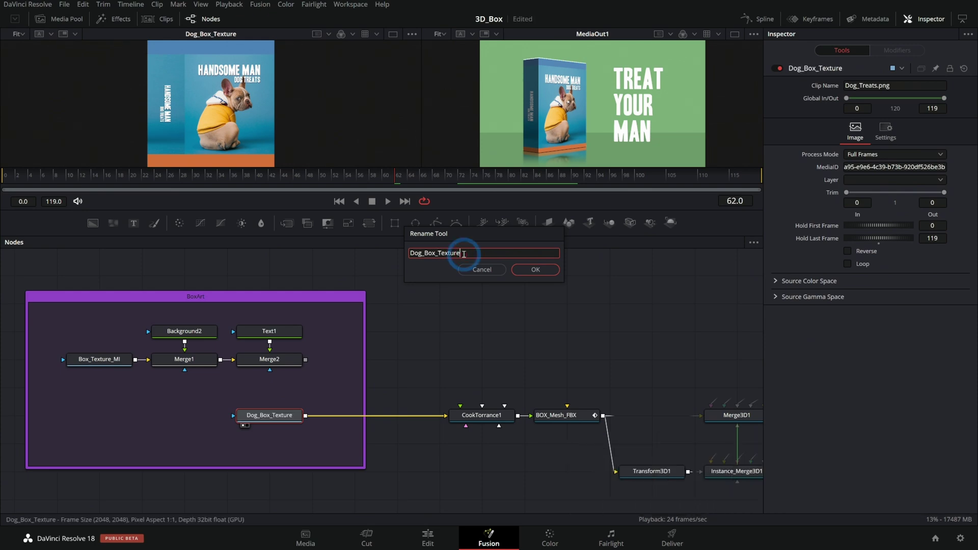
pyautogui.write('_')
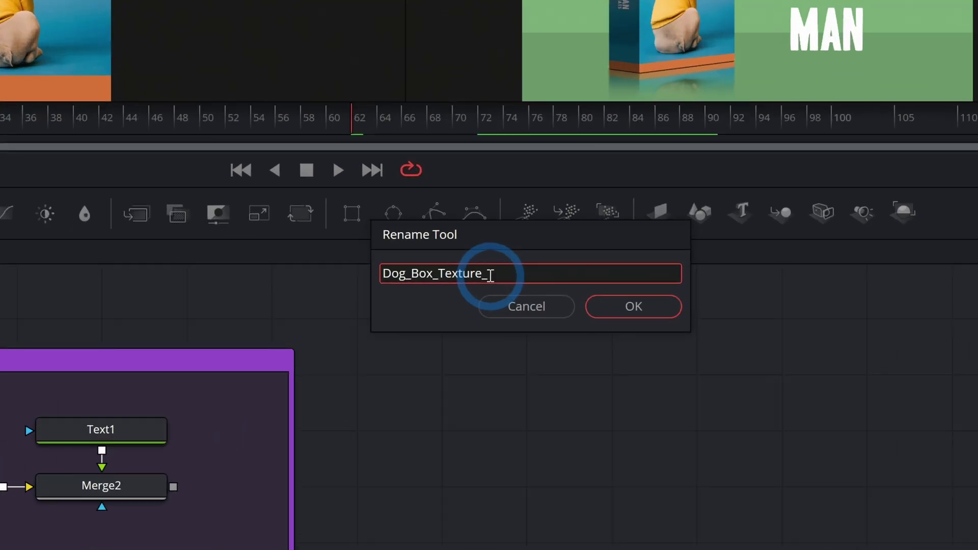
pyautogui.write('MI')
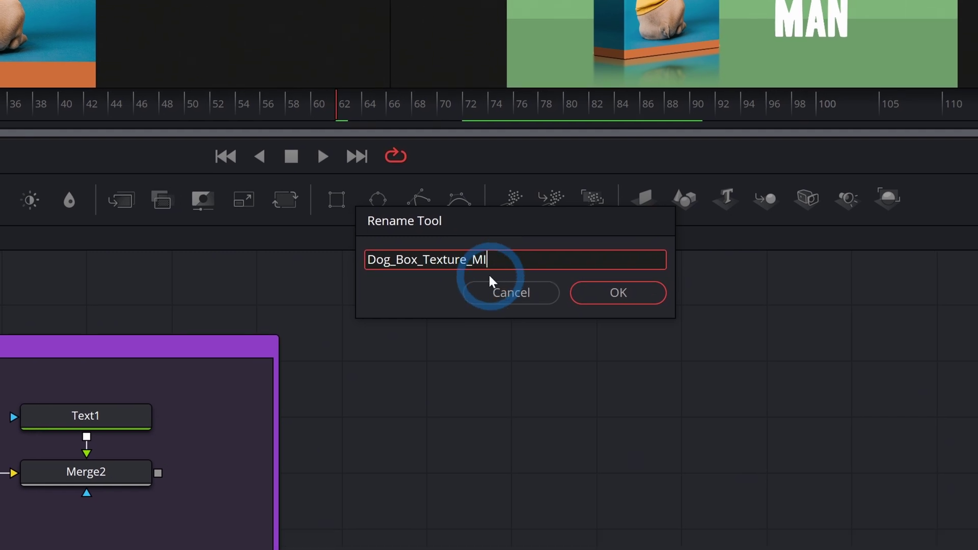
pyautogui.click(594, 293)
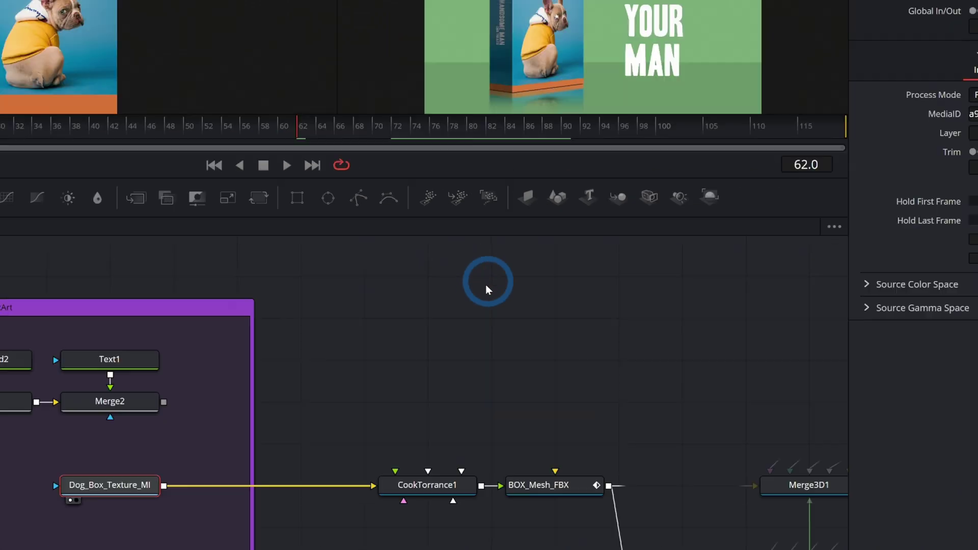
pyautogui.click(81, 501)
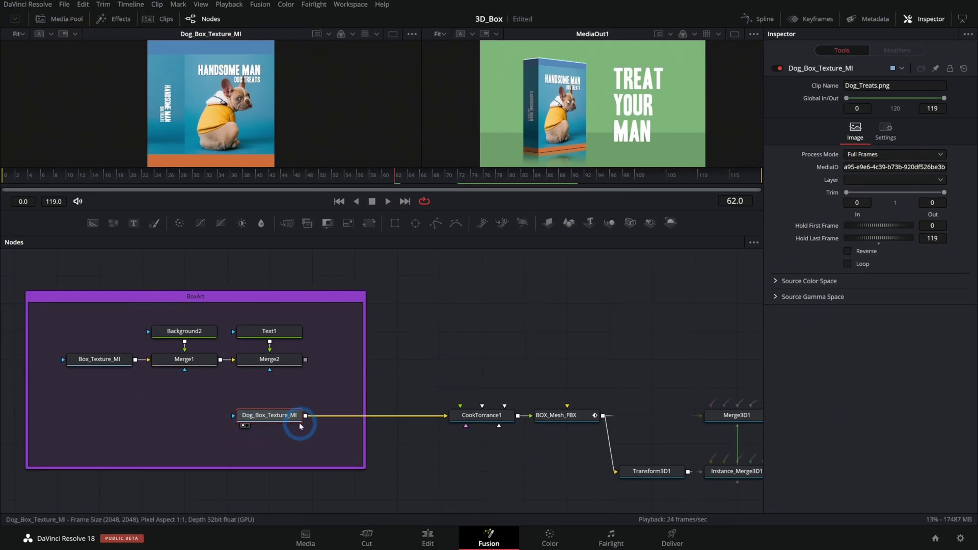
pyautogui.click(317, 149)
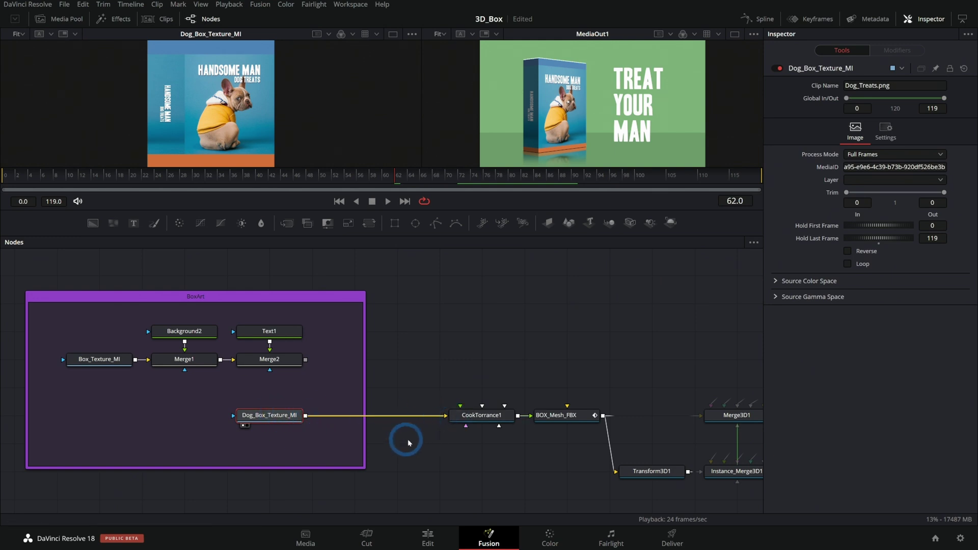
# Survey the whole node tree, from the BoxArt and BG groups through the 3D scene to the star, text and output nodes.
pyautogui.scroll(-2, 507, 452)
pyautogui.moveTo(507, 415); pyautogui.dragTo(422, 361)
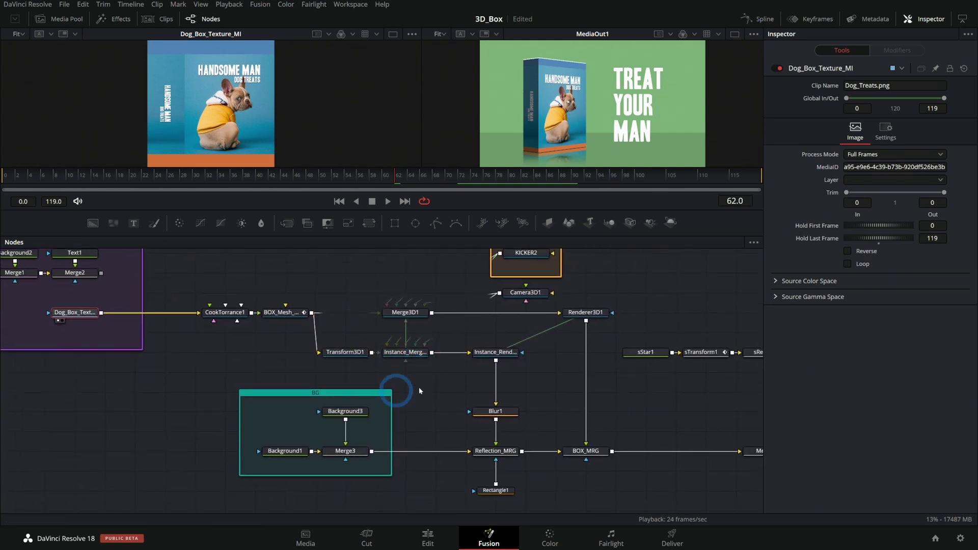
pyautogui.moveTo(649, 393); pyautogui.dragTo(464, 405)
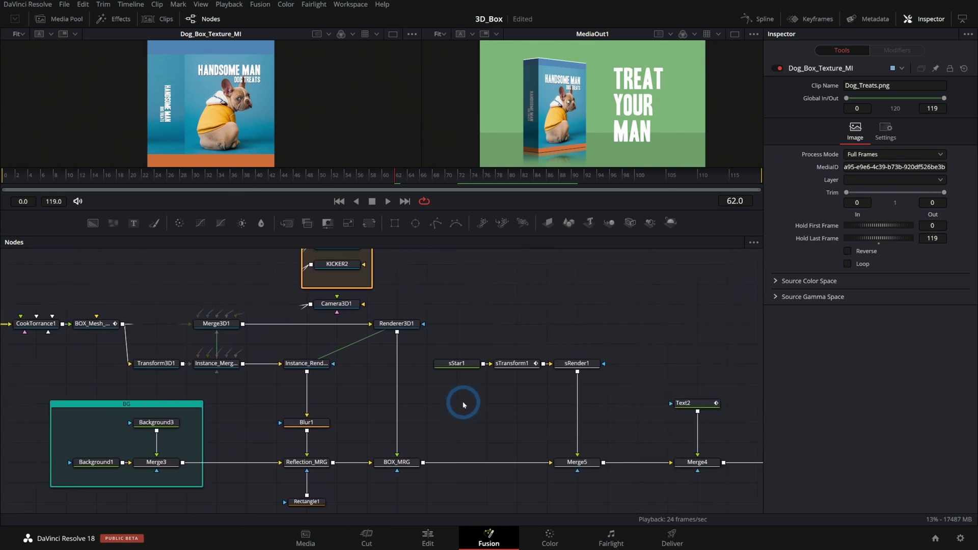
pyautogui.moveTo(557, 326); pyautogui.dragTo(529, 355)
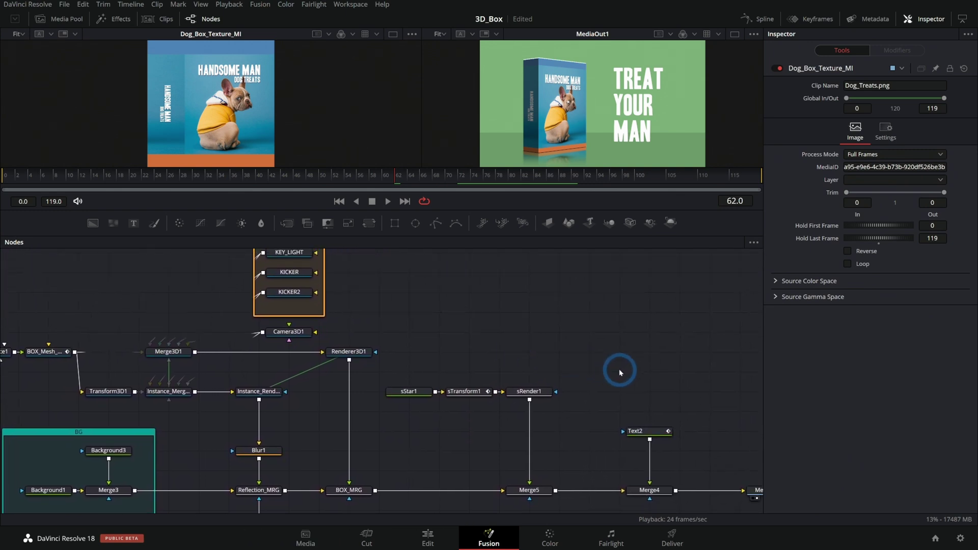
pyautogui.moveTo(619, 369); pyautogui.dragTo(709, 362)
pyautogui.moveTo(321, 404); pyautogui.dragTo(503, 406)
pyautogui.scroll(2, 351, 441)
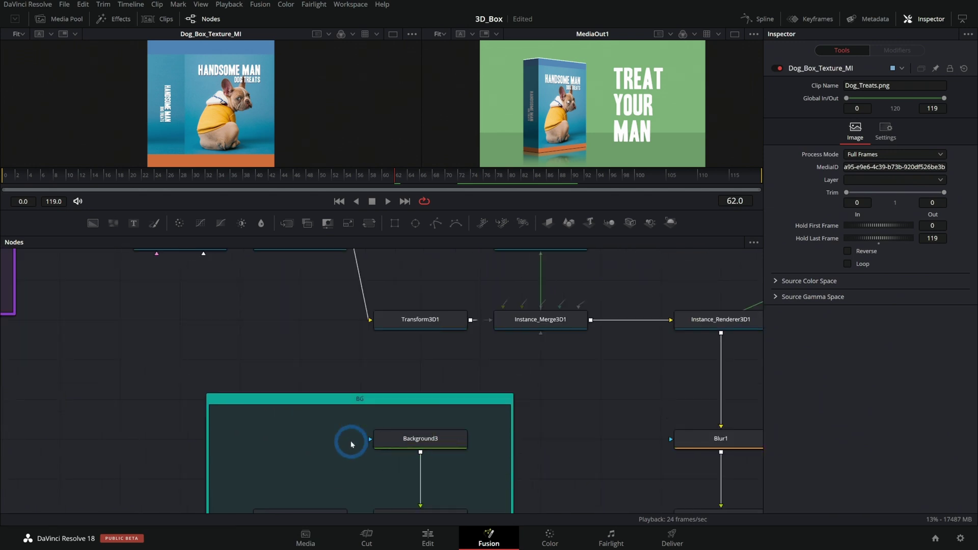
pyautogui.scroll(-5, 463, 436)
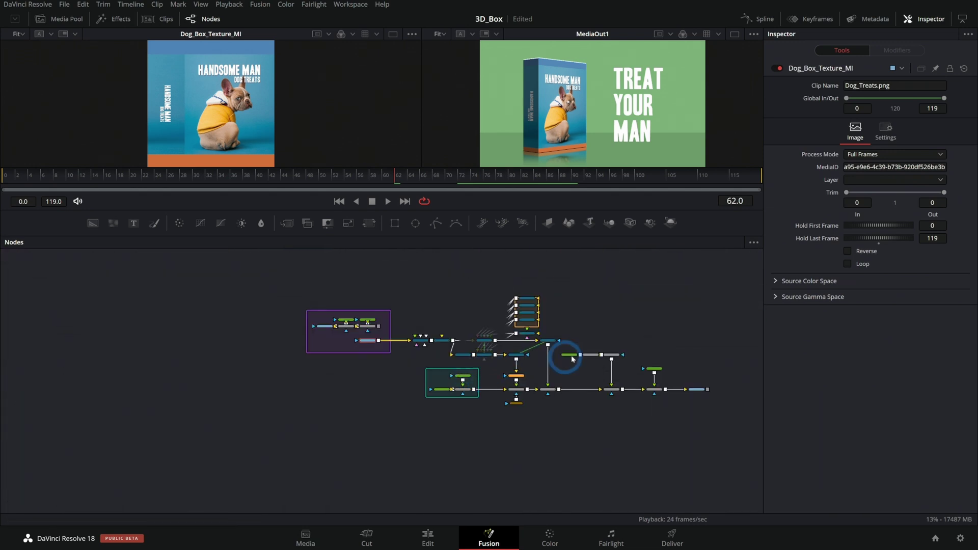
pyautogui.scroll(3, 497, 371)
pyautogui.scroll(-2, 493, 372)
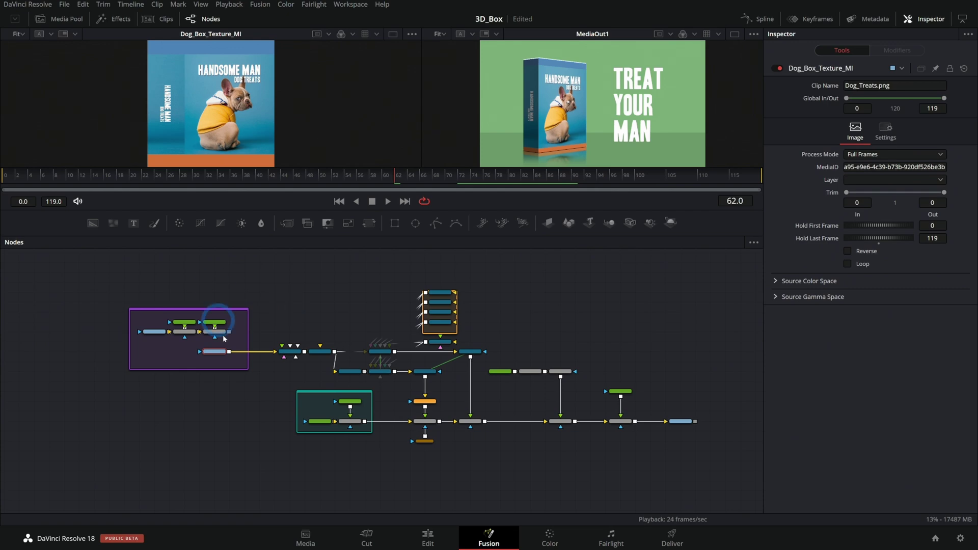
pyautogui.hscroll(2, 571, 300)
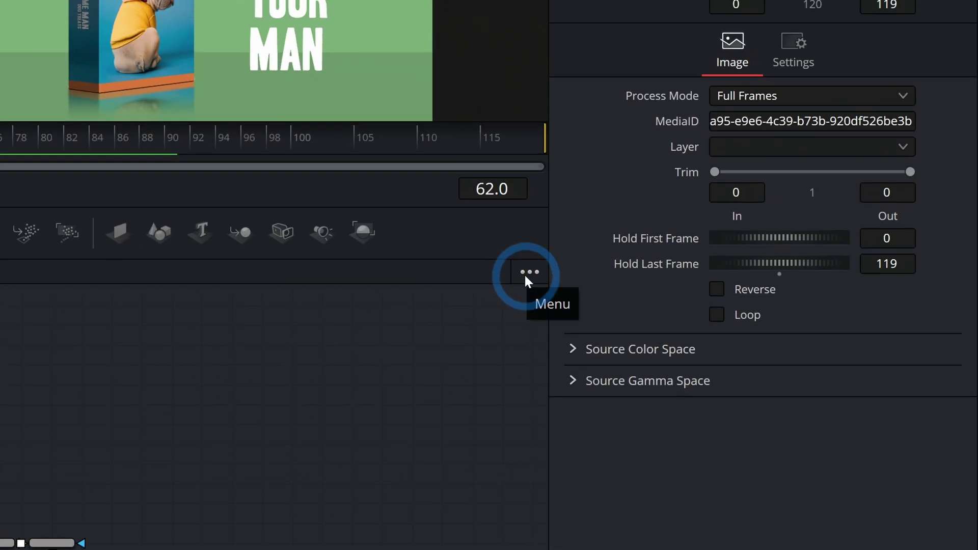
# Jump through the node tree using the saved bookmarks LIGHTS, BG and BoxArt.
pyautogui.click(526, 280)
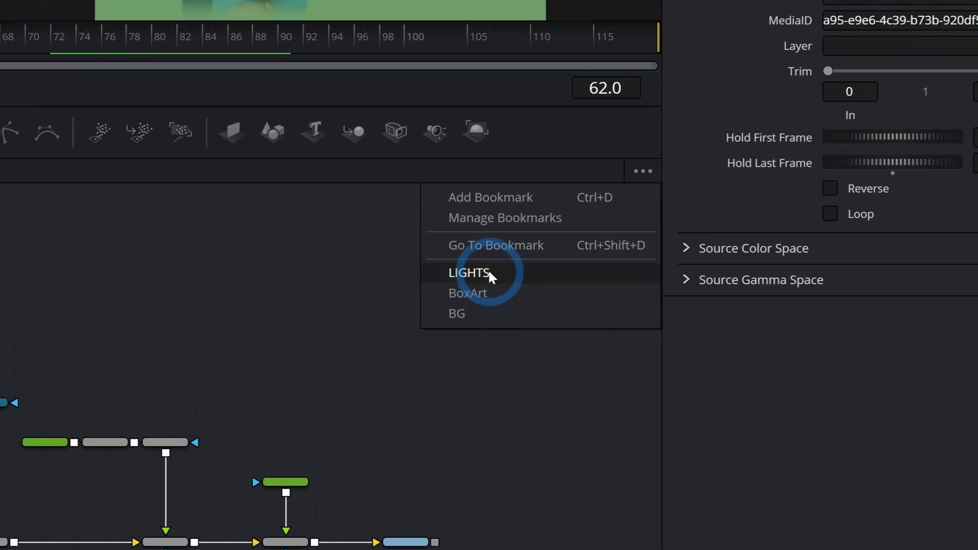
pyautogui.click(490, 241)
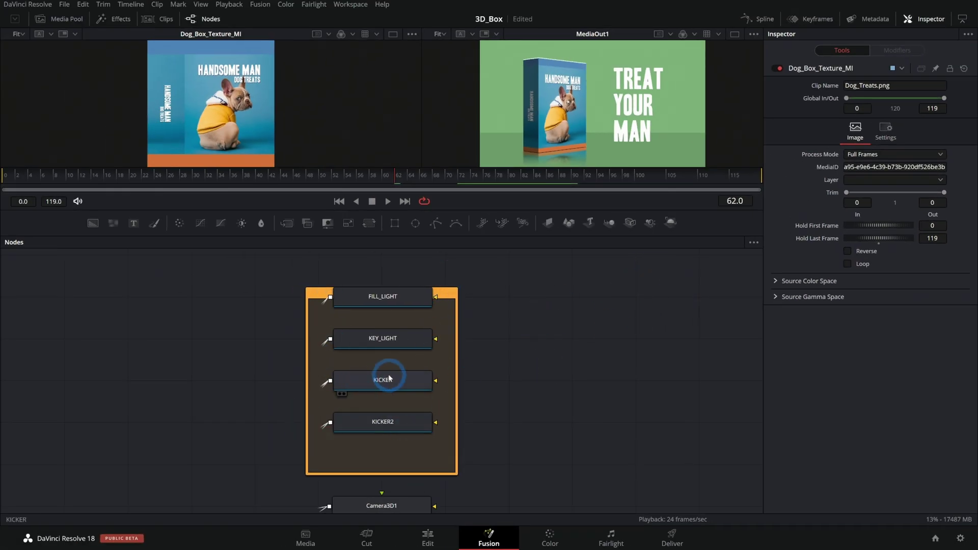
pyautogui.click(754, 243)
pyautogui.click(675, 301)
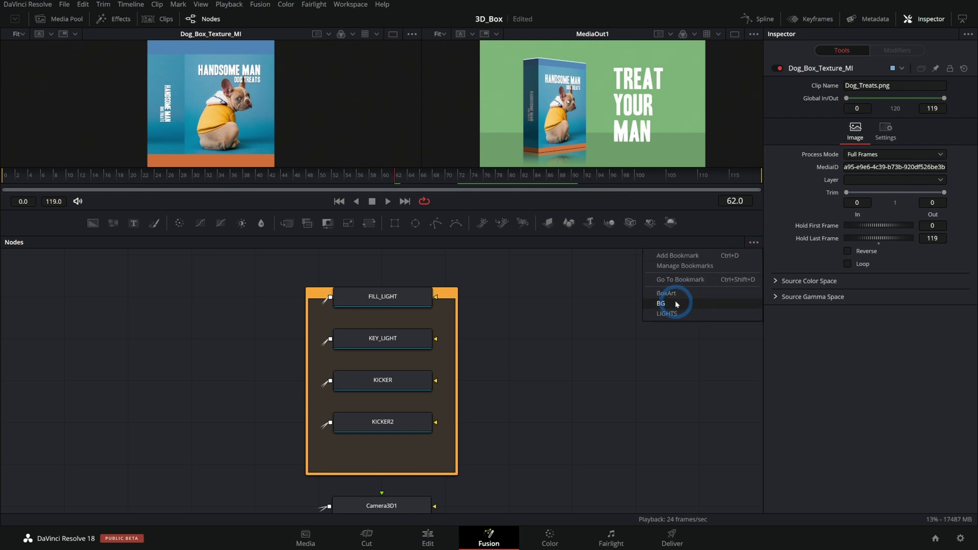
pyautogui.click(768, 245)
pyautogui.click(697, 296)
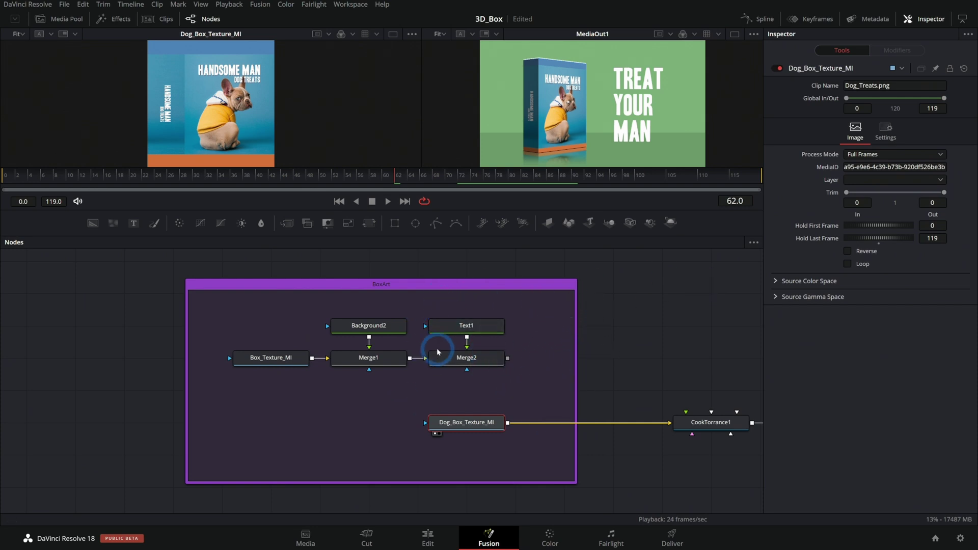
# Bookmark a close view of the BOX_Mesh_FBX node in the node tree under the name FBX.
pyautogui.moveTo(651, 358); pyautogui.dragTo(310, 340)
pyautogui.moveTo(506, 358); pyautogui.dragTo(188, 337)
pyautogui.moveTo(309, 332); pyautogui.dragTo(389, 339)
pyautogui.scroll(3, 172, 362)
pyautogui.moveTo(209, 357); pyautogui.dragTo(321, 312)
pyautogui.click(361, 338)
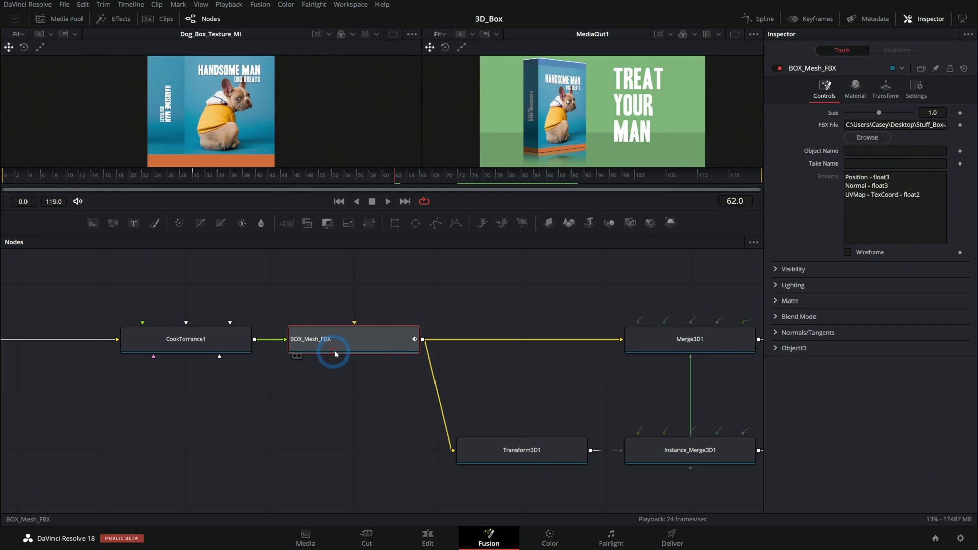
pyautogui.click(356, 377)
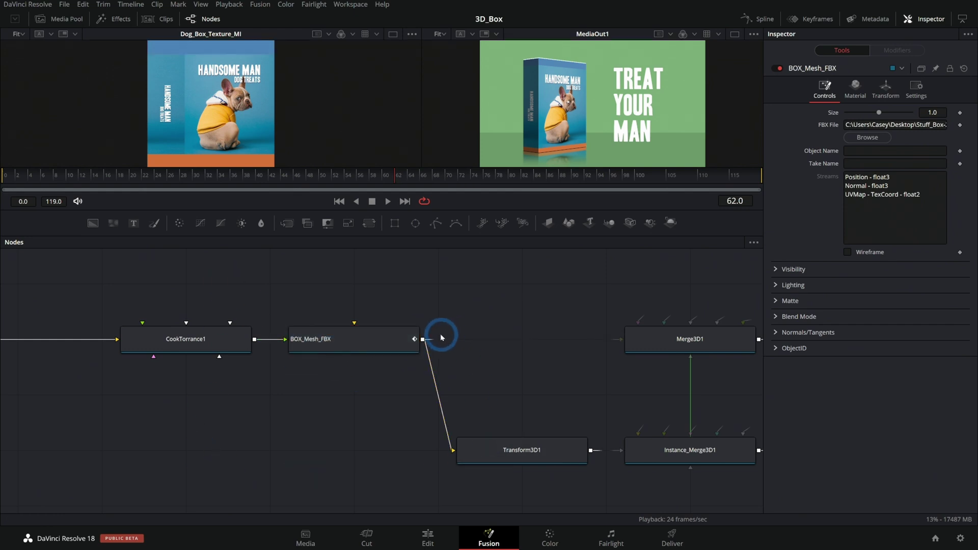
pyautogui.click(753, 243)
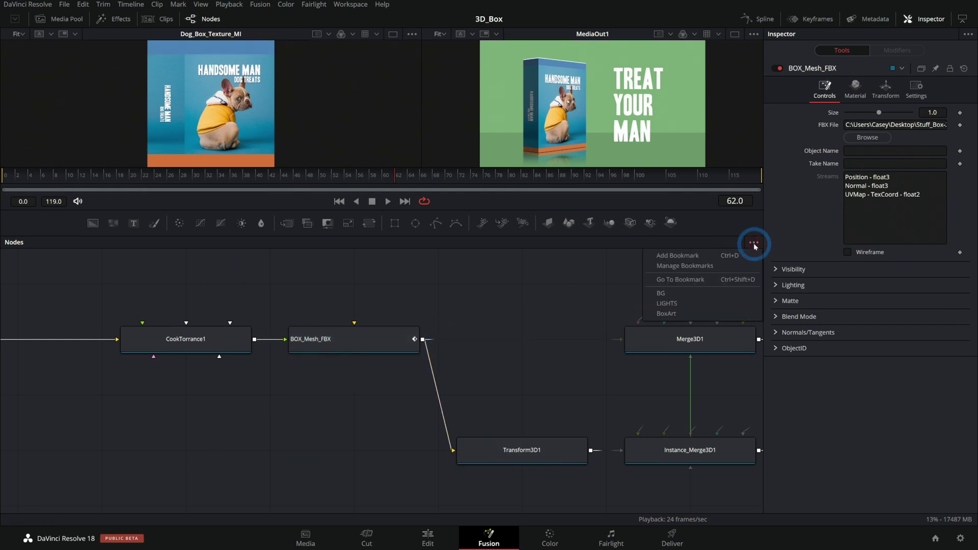
pyautogui.click(717, 254)
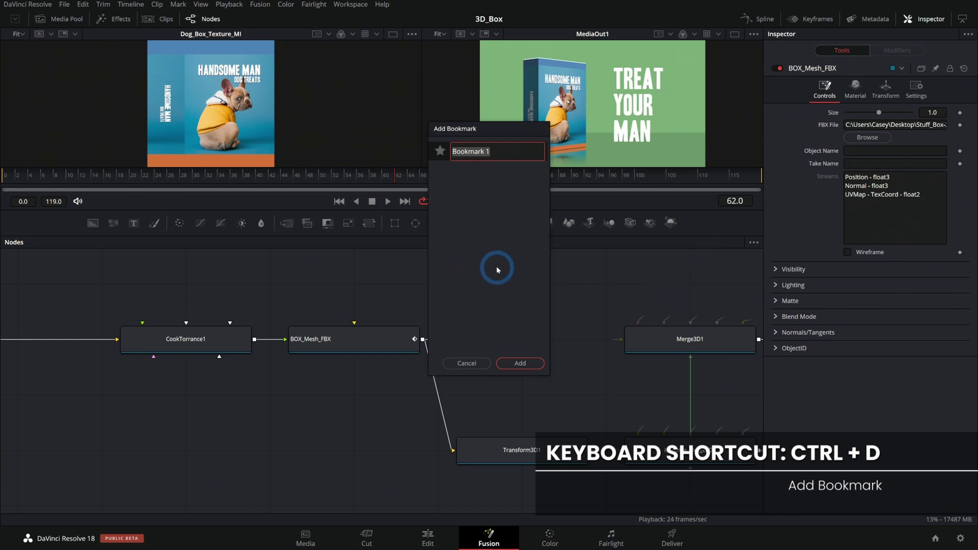
pyautogui.write('FBX')
pyautogui.press('Return')
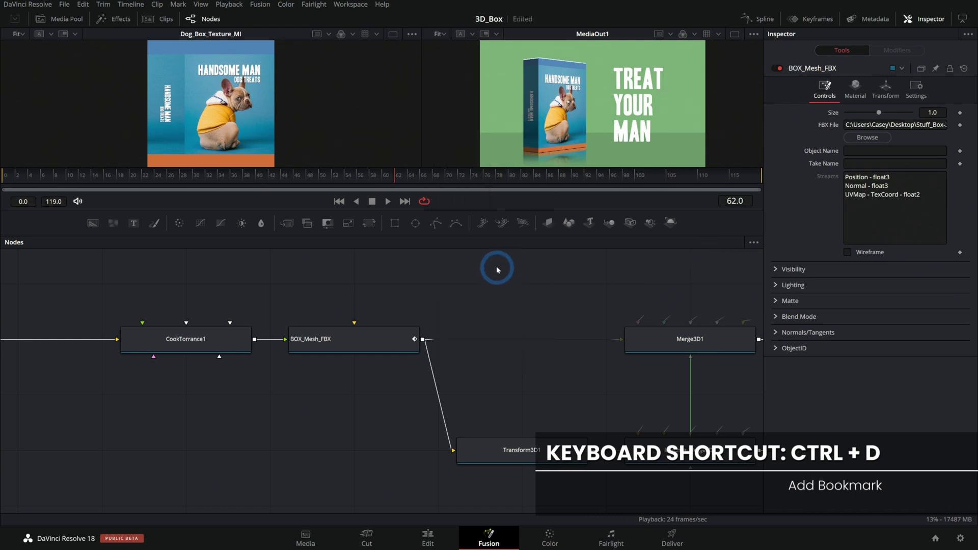
# Go to the MediaOut1 node, return to BOX_Mesh_FBX through the FBX bookmark, and show the wider node tree.
pyautogui.moveTo(498, 270); pyautogui.dragTo(275, 275)
pyautogui.moveTo(512, 305); pyautogui.dragTo(214, 280)
pyautogui.scroll(-5, 214, 281)
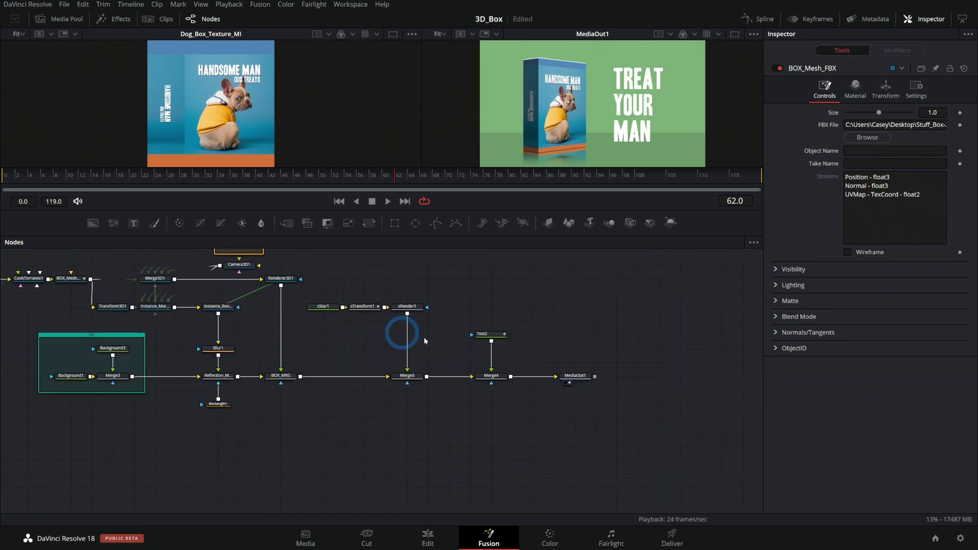
pyautogui.moveTo(459, 347); pyautogui.dragTo(282, 315)
pyautogui.scroll(5, 356, 331)
pyautogui.click(753, 243)
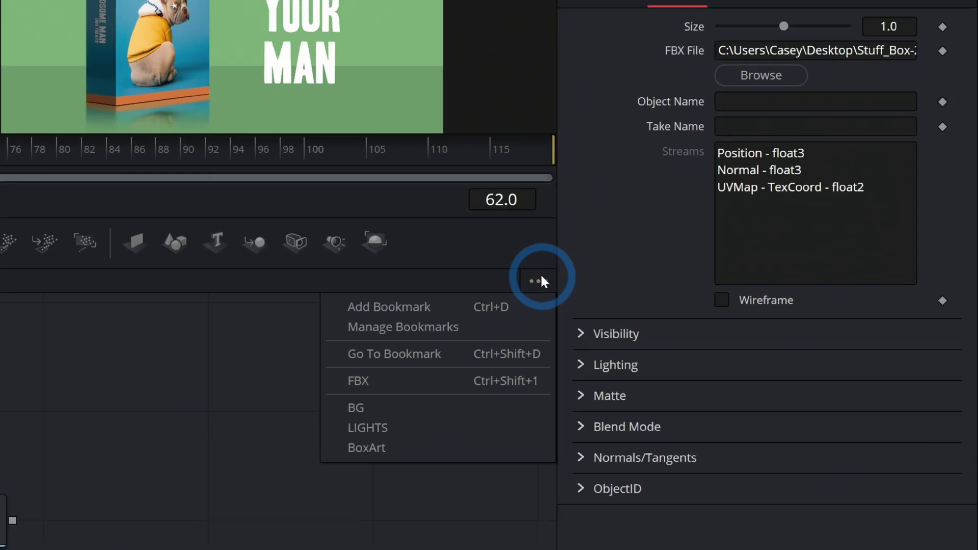
pyautogui.click(398, 381)
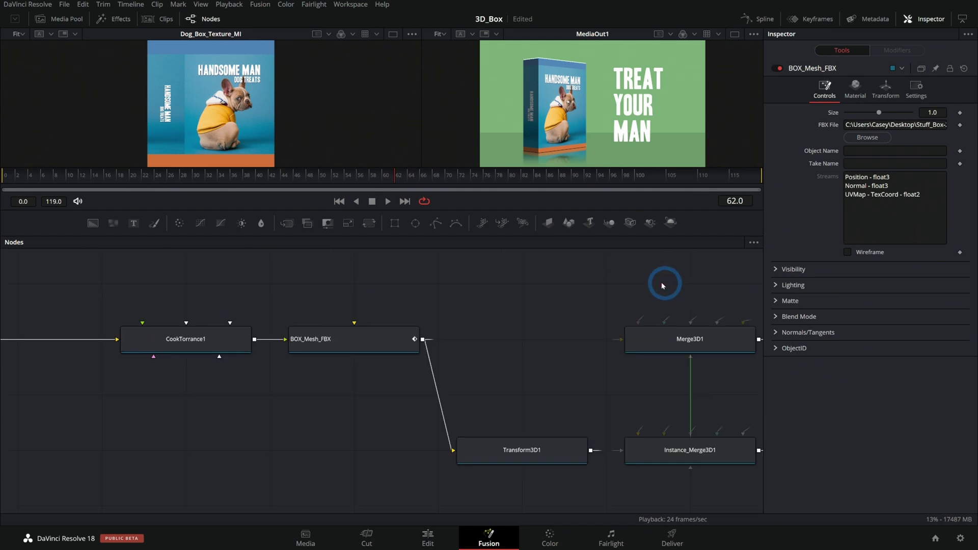
pyautogui.click(306, 346)
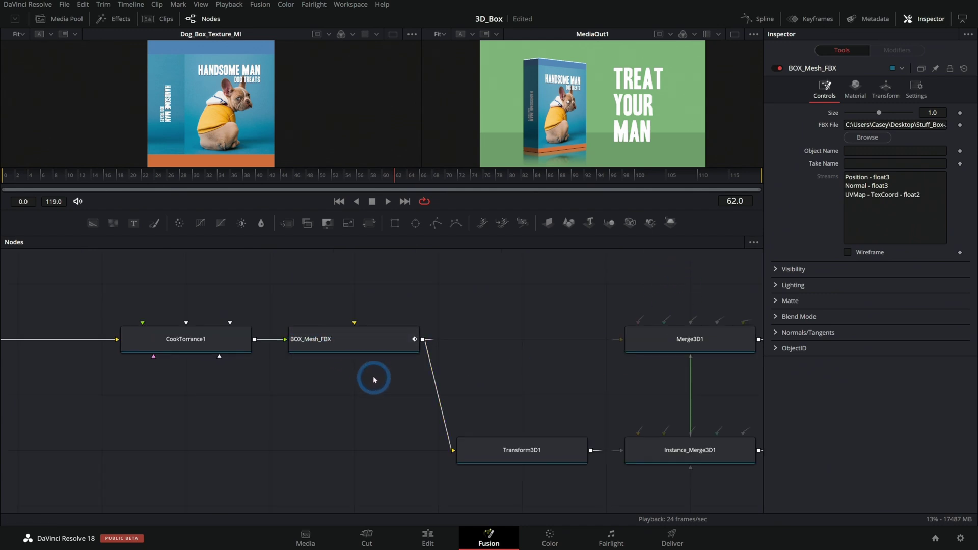
pyautogui.hotkey('ctrl', 'f')
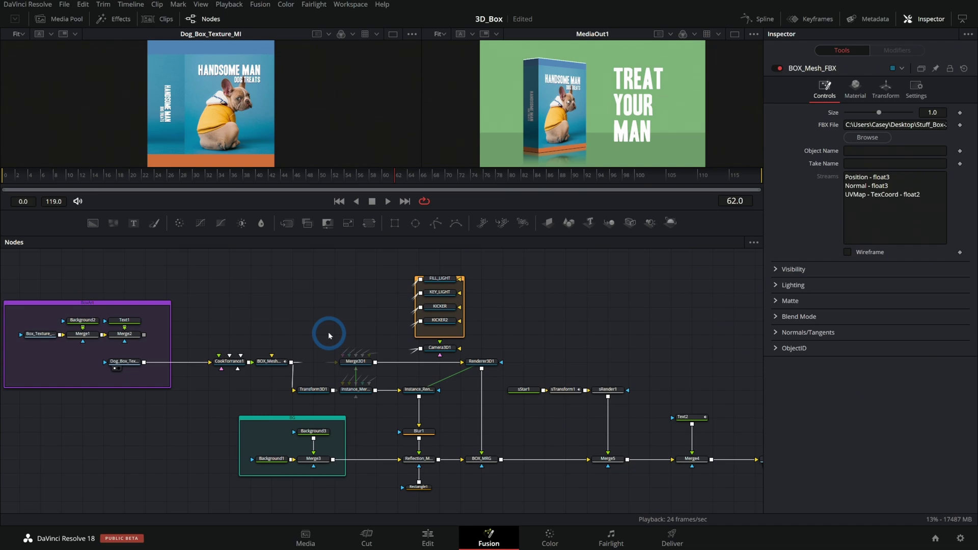